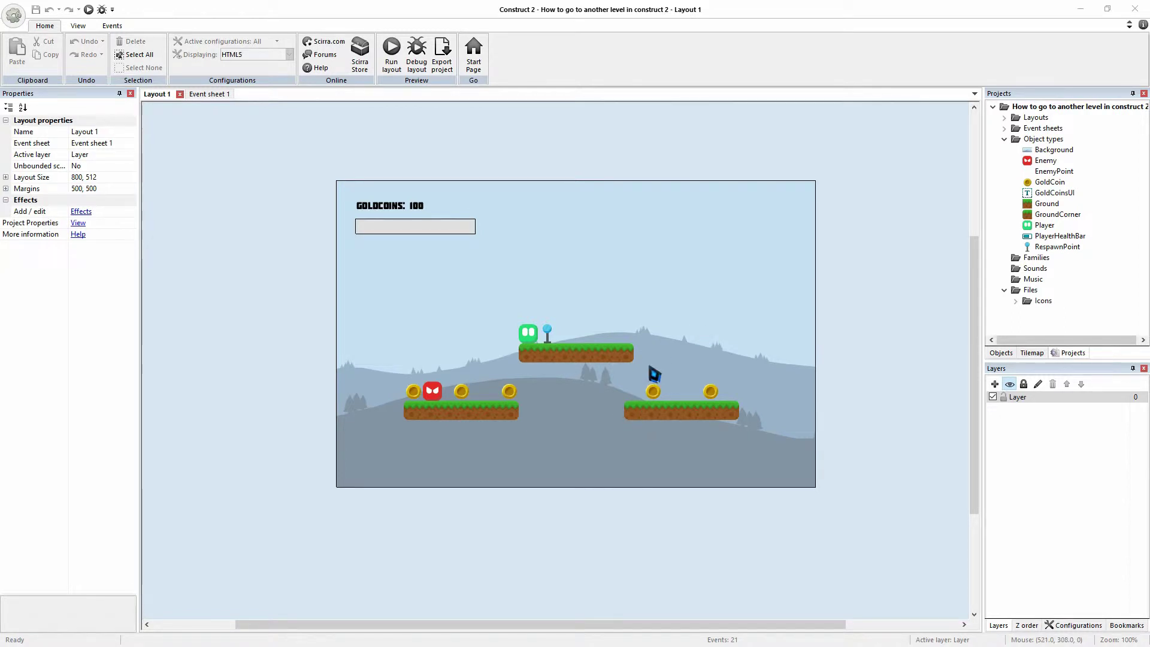
- Insert a new Sprite object named 'Portal' and place it above the player's platform
right_click(831, 338)
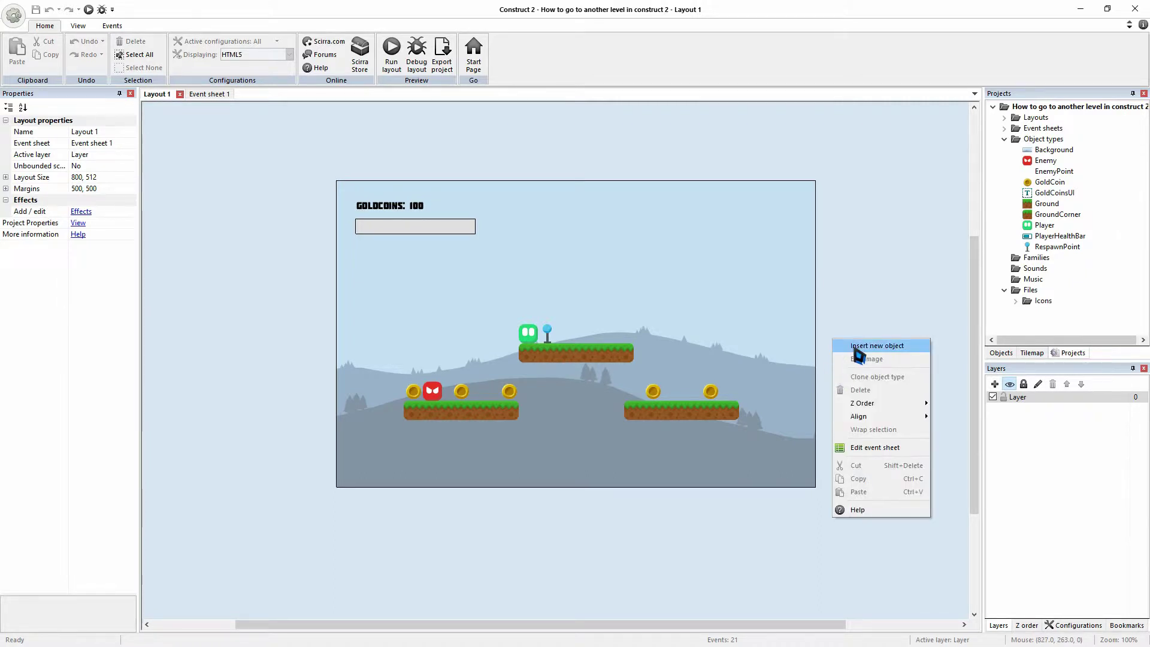
left_click(857, 347)
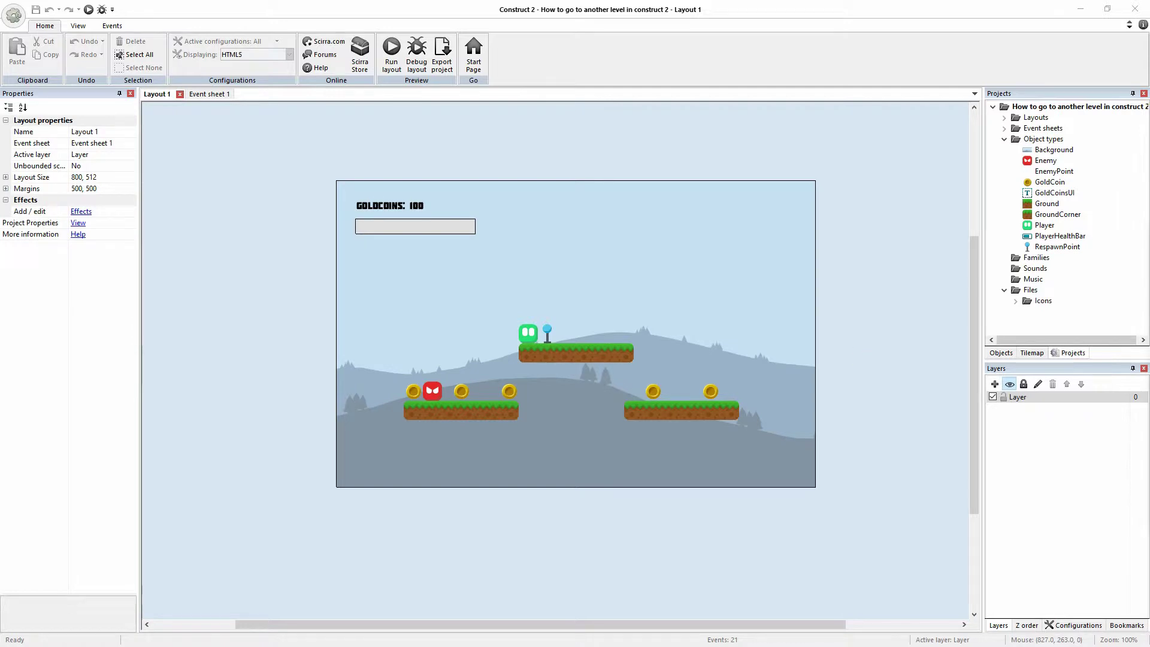
left_click(570, 353)
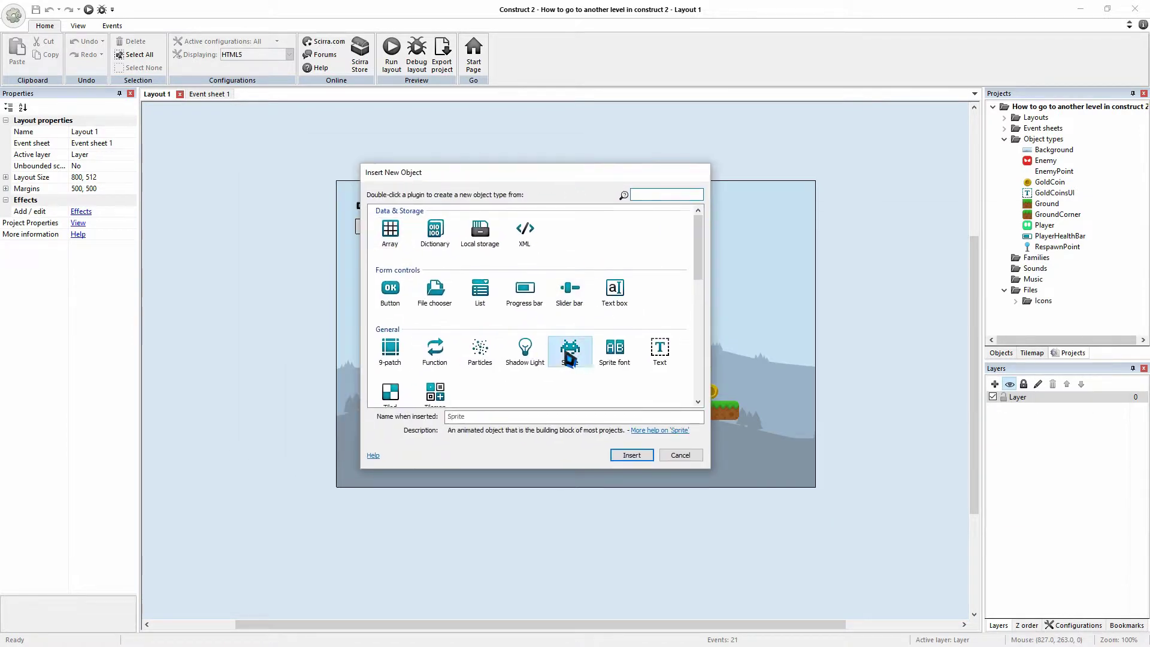
double_click(554, 417)
key("BackSpace")
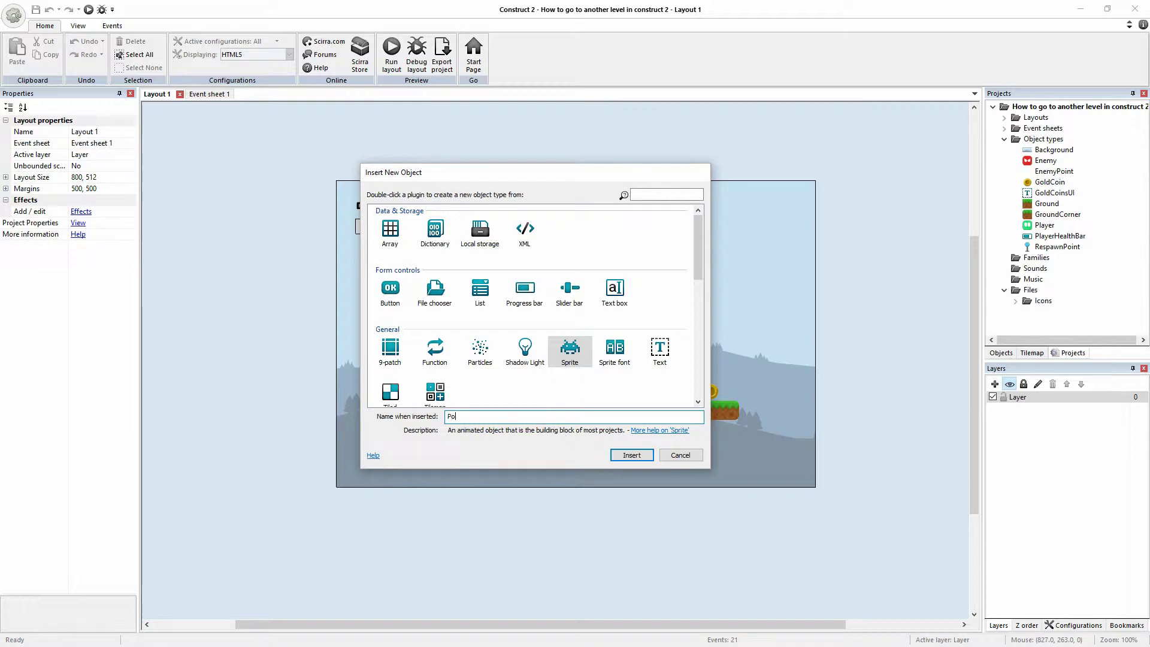
type("Portal")
left_click(626, 461)
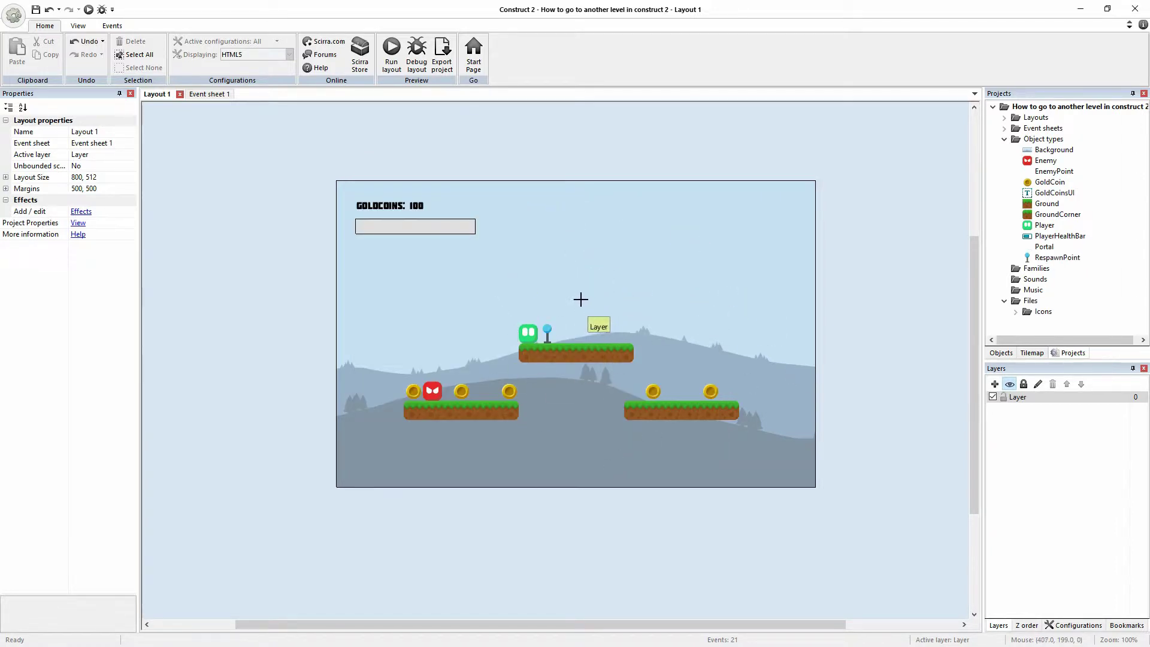
left_click(596, 298)
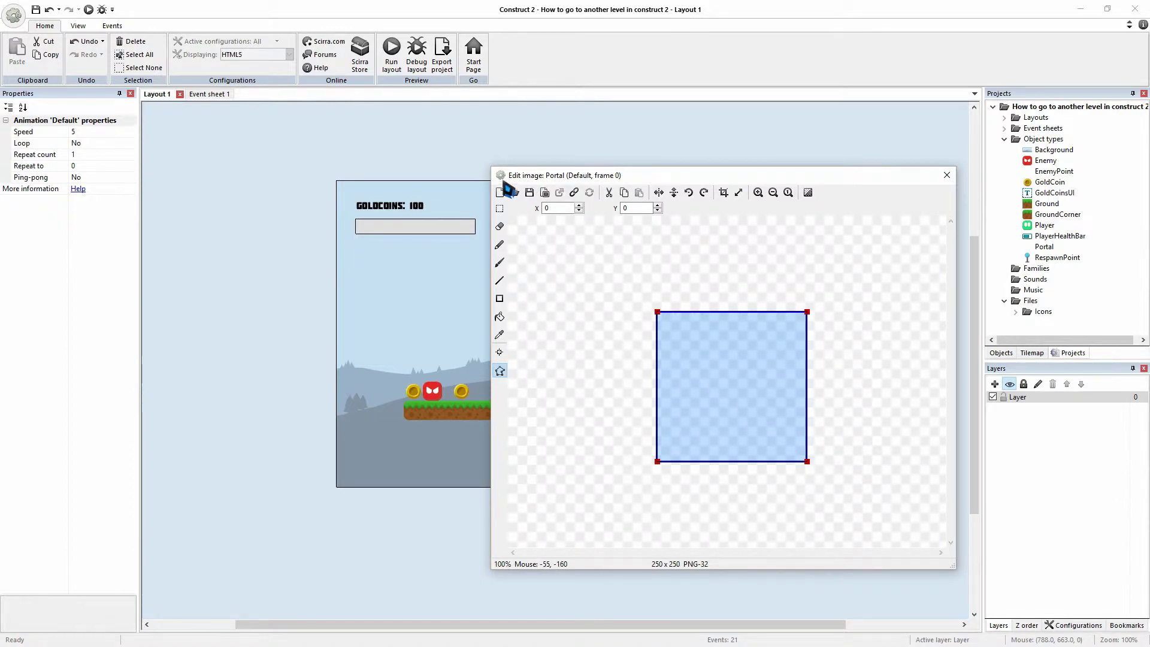
- Load Portal.png as the Portal sprite's 64 x 64 image and zoom in on it
left_click(514, 193)
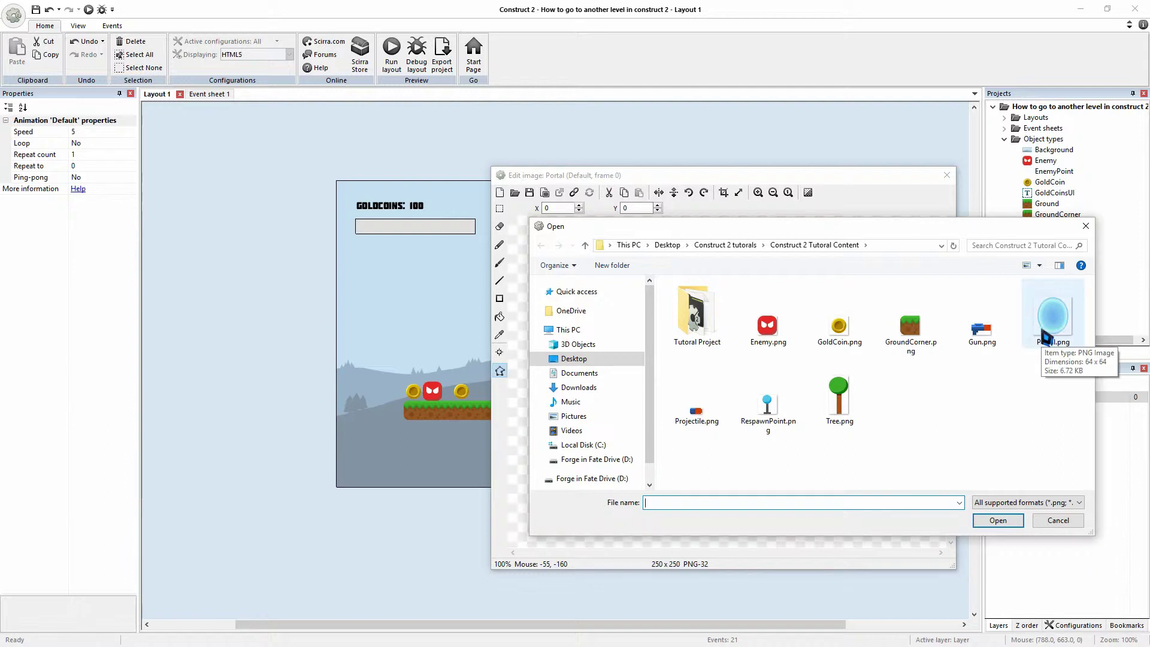
left_click(1045, 337)
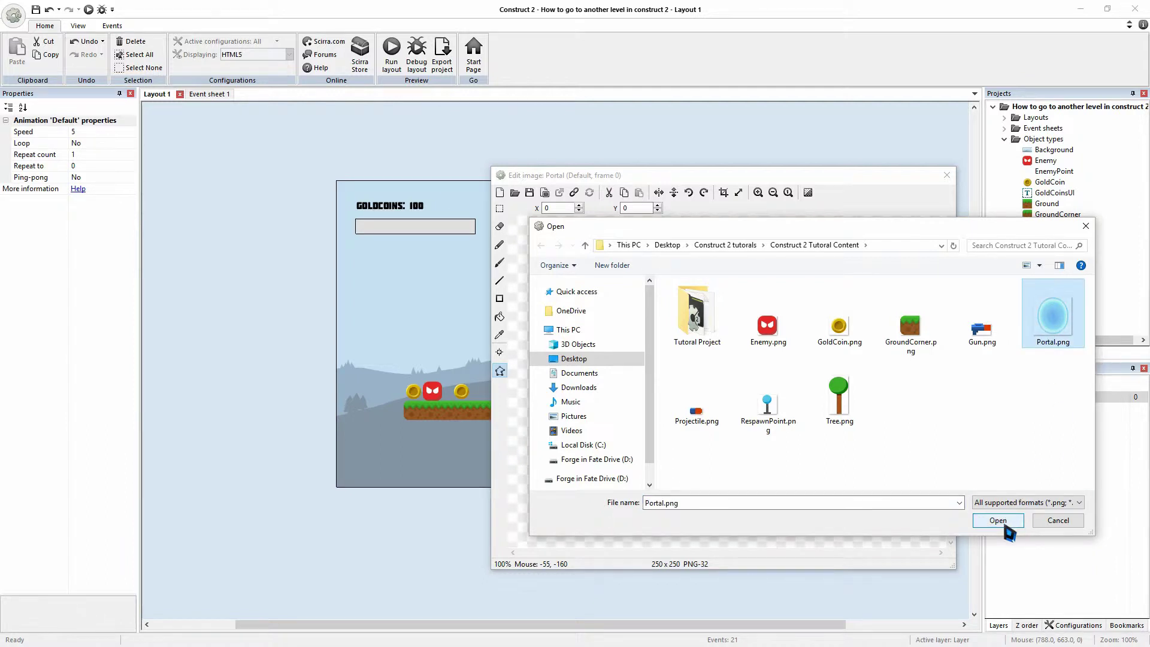
left_click(1004, 525)
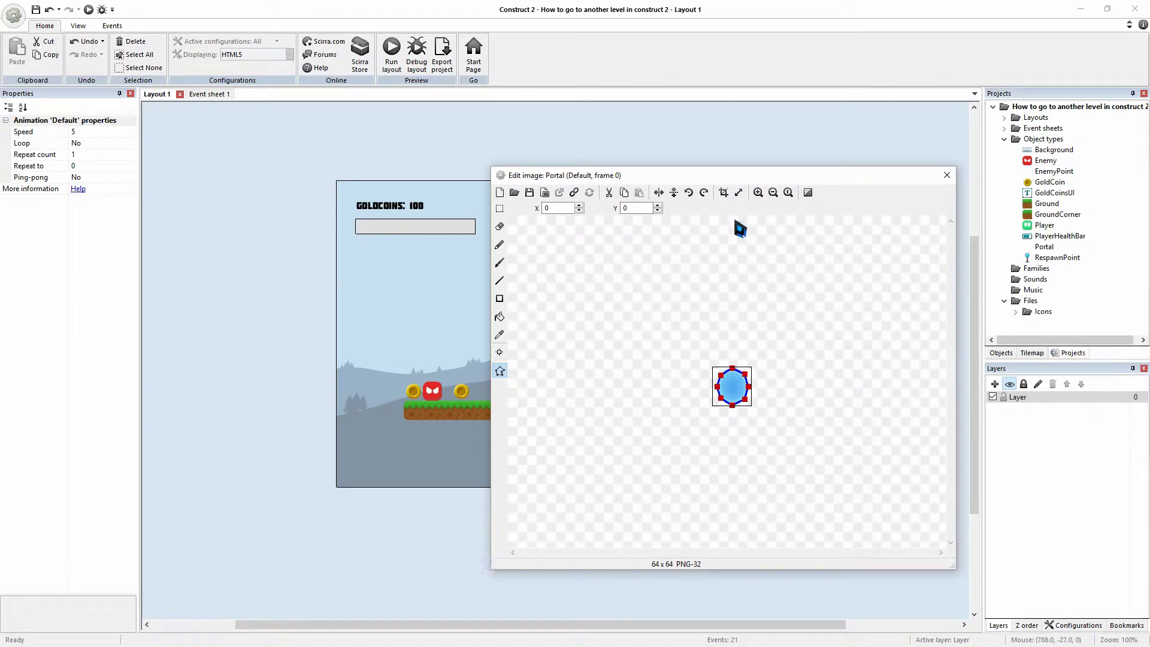
left_click(758, 192)
left_click(758, 192)
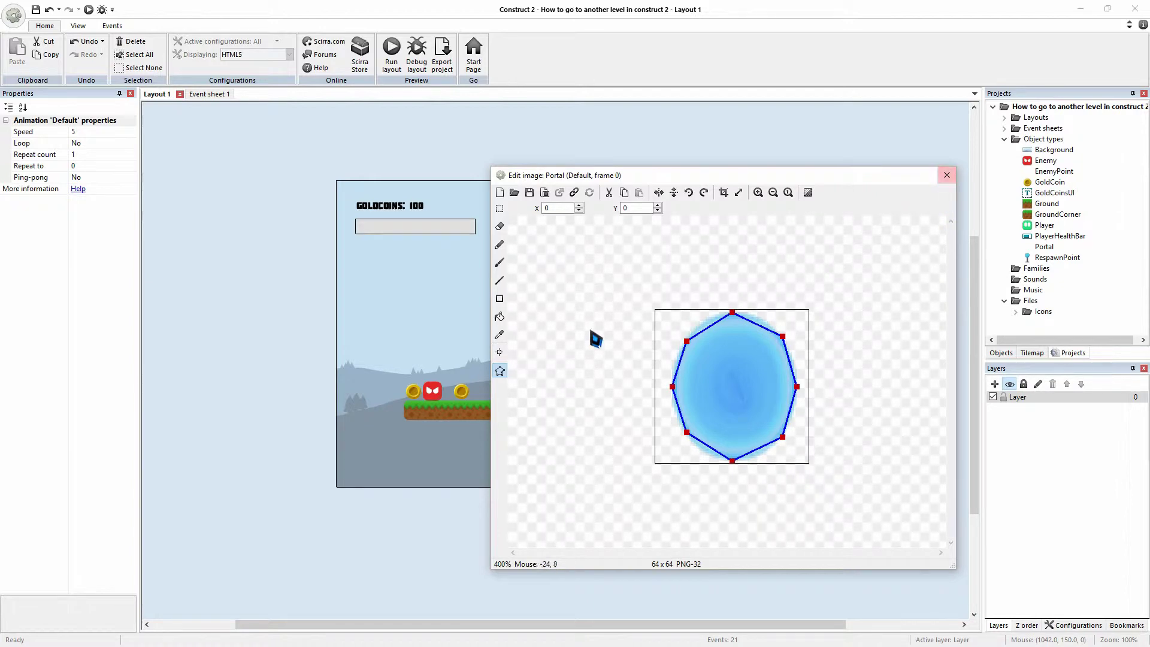
- Move the Portal to 592, 272 above the right-hand grass platform
left_click(951, 183)
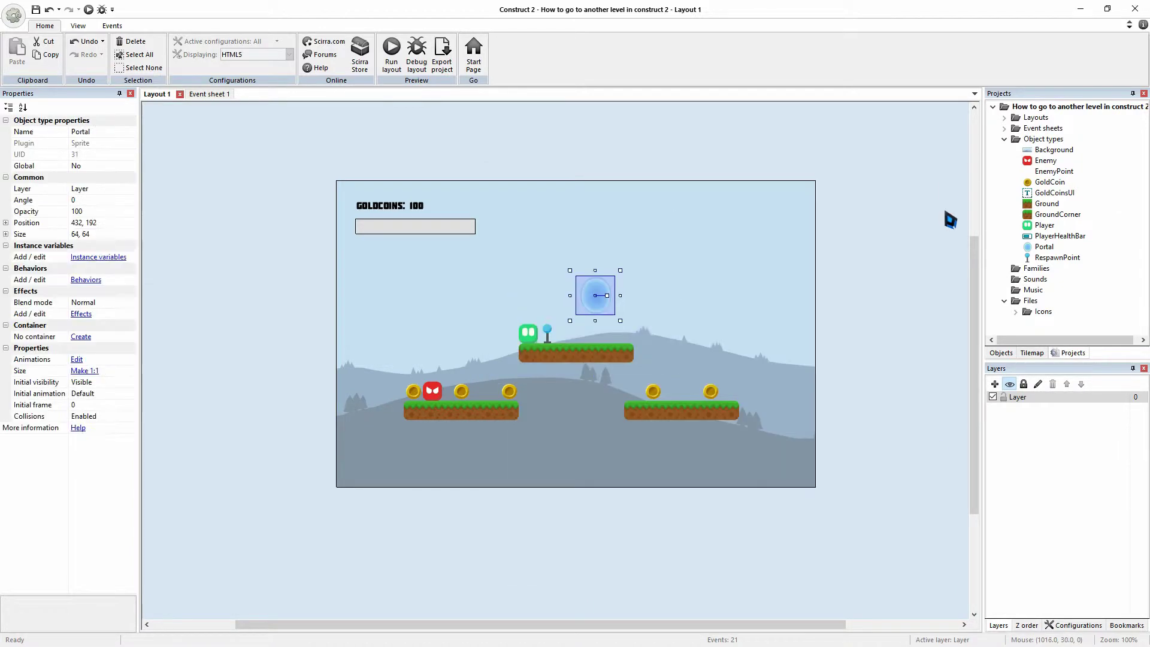
left_click(925, 431)
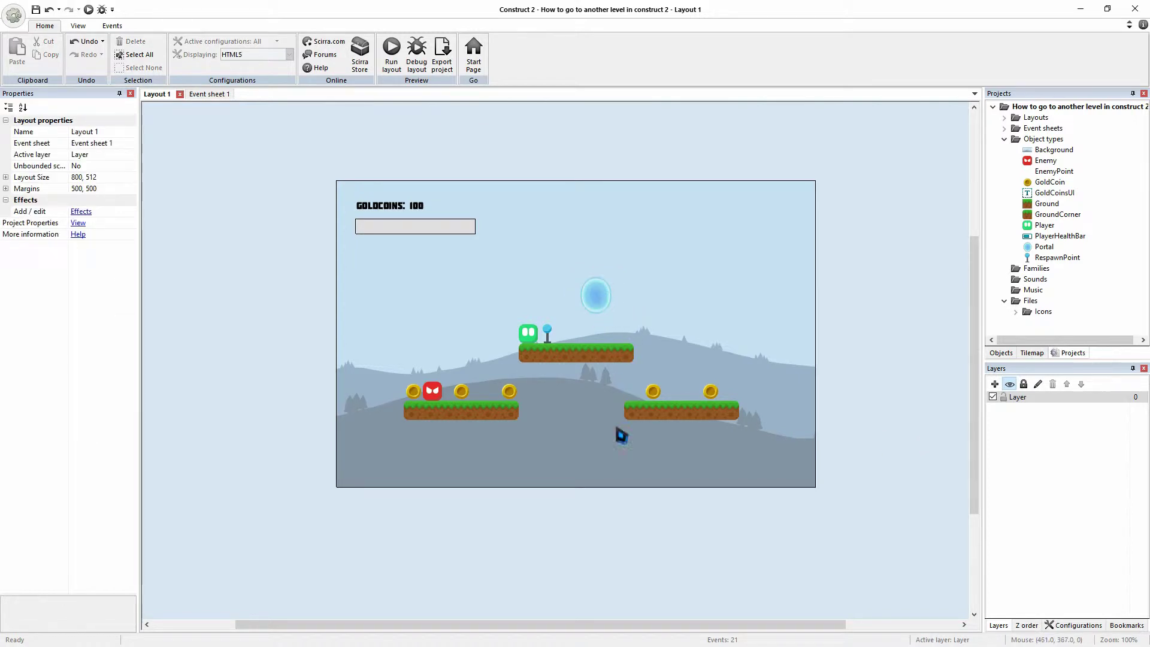
left_click_drag(606, 301, 693, 343)
left_click(877, 456)
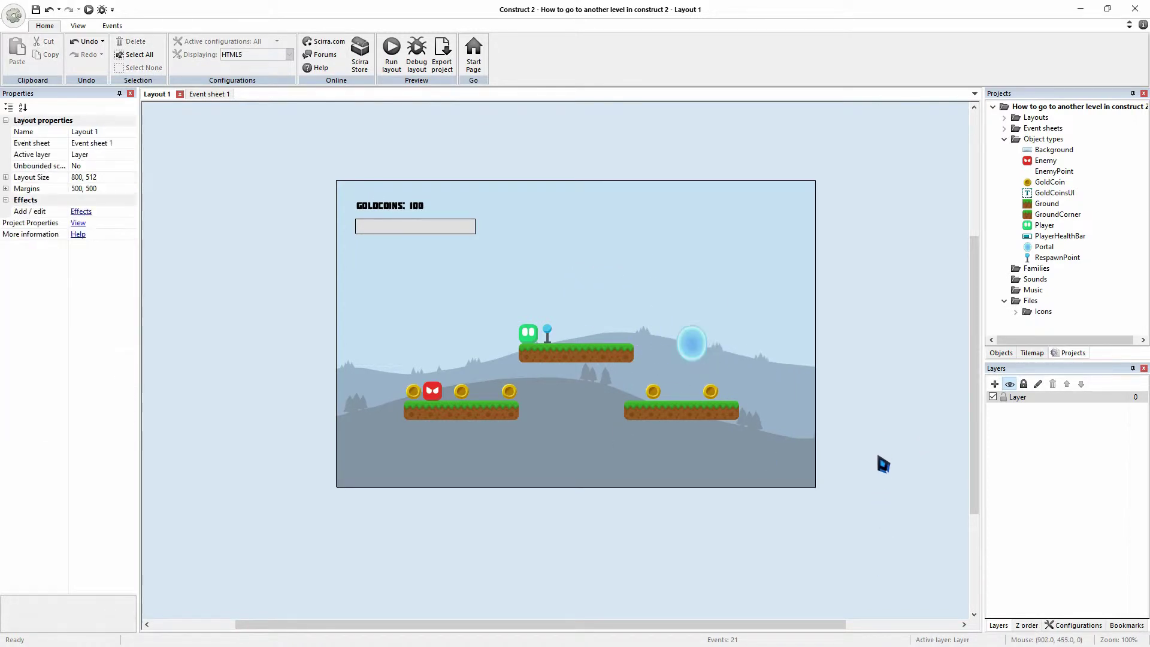
left_click(531, 336)
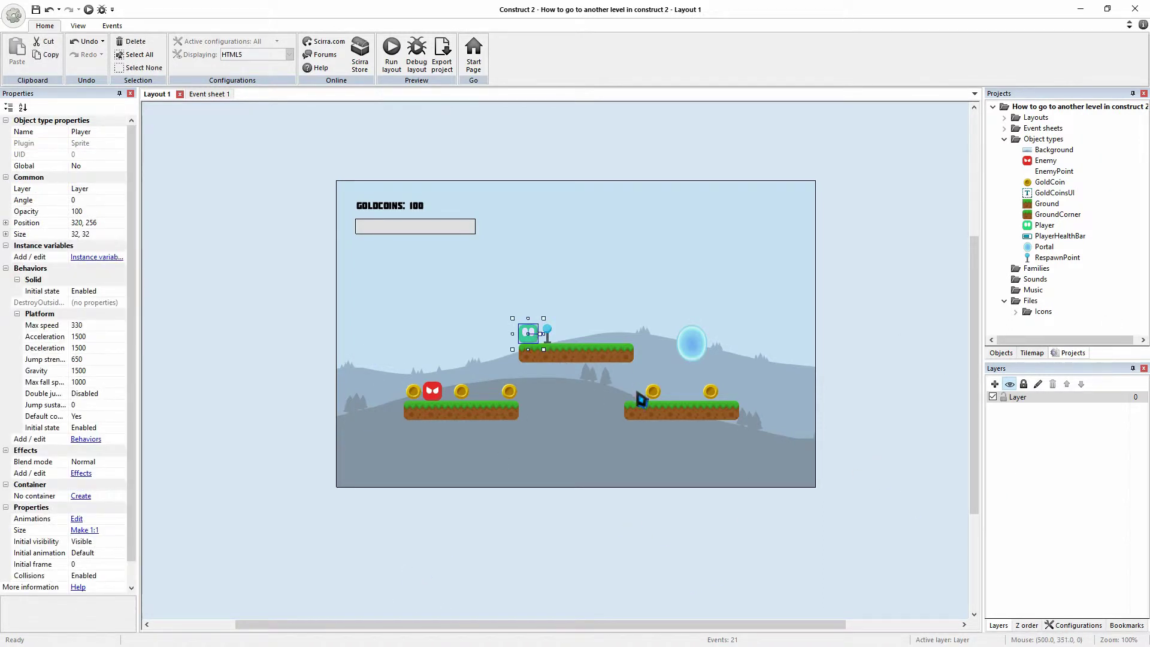
left_click(699, 355)
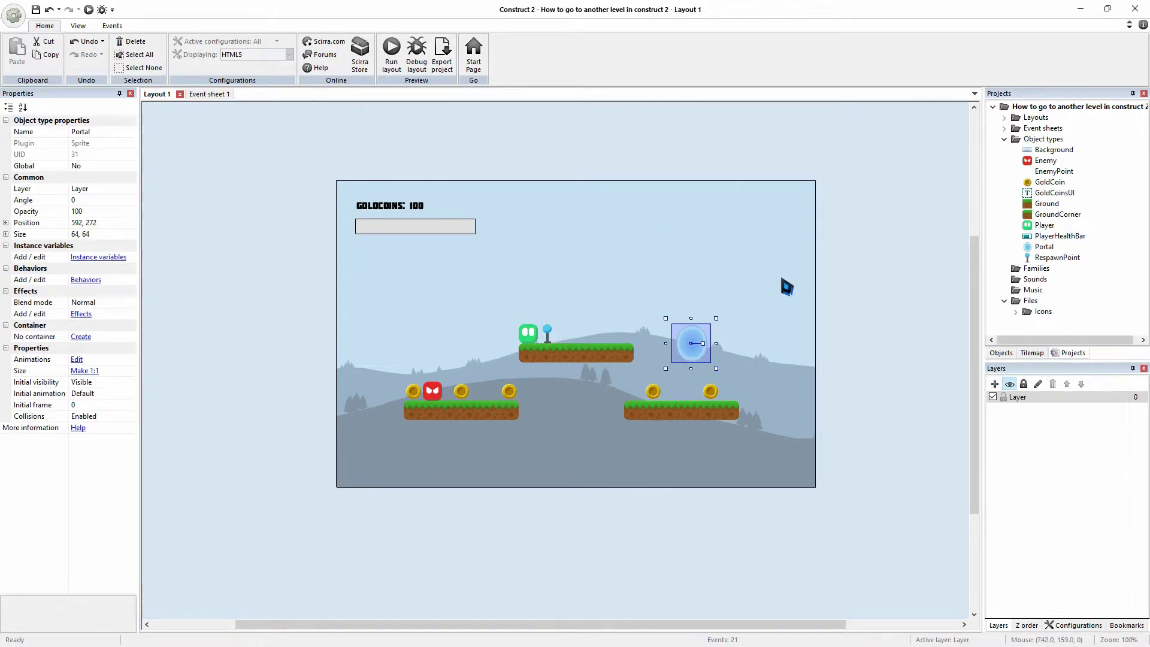
- Expand the Layouts folder in the Projects panel and select Layout 1
left_click(888, 426)
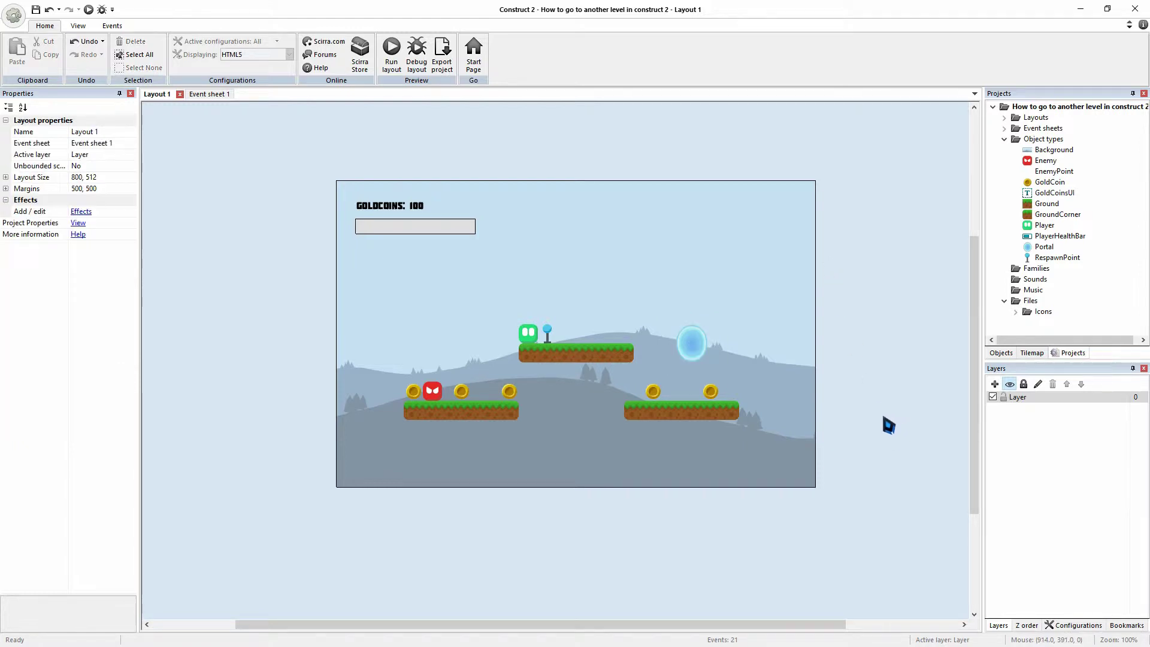
left_click(1004, 118)
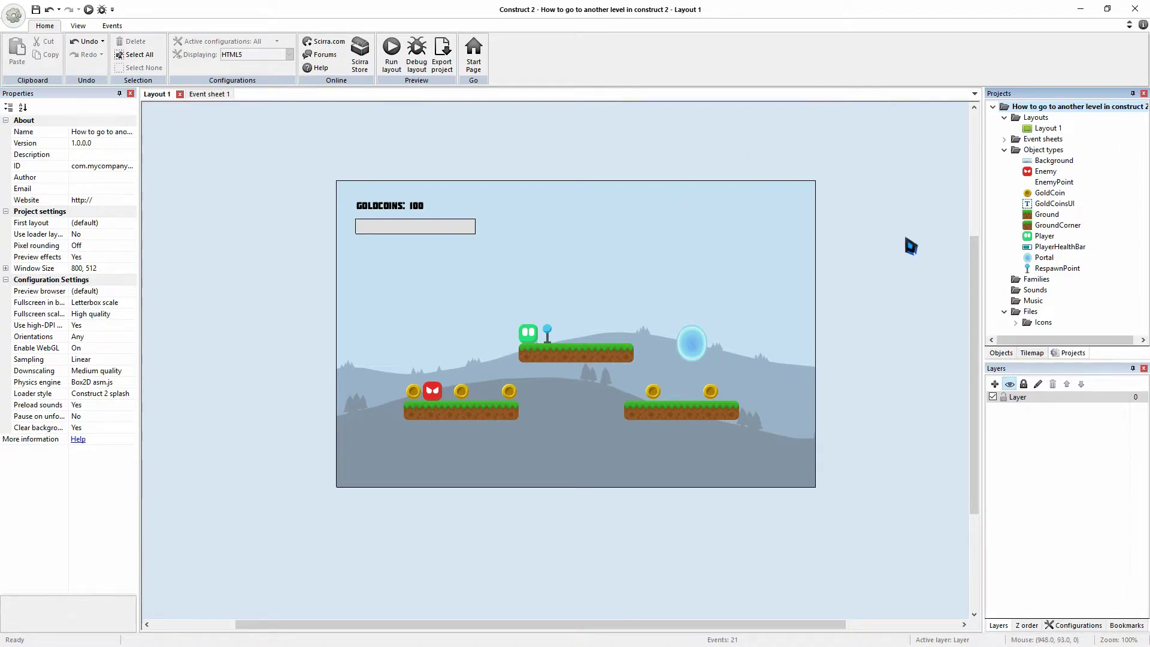
left_click(1030, 131)
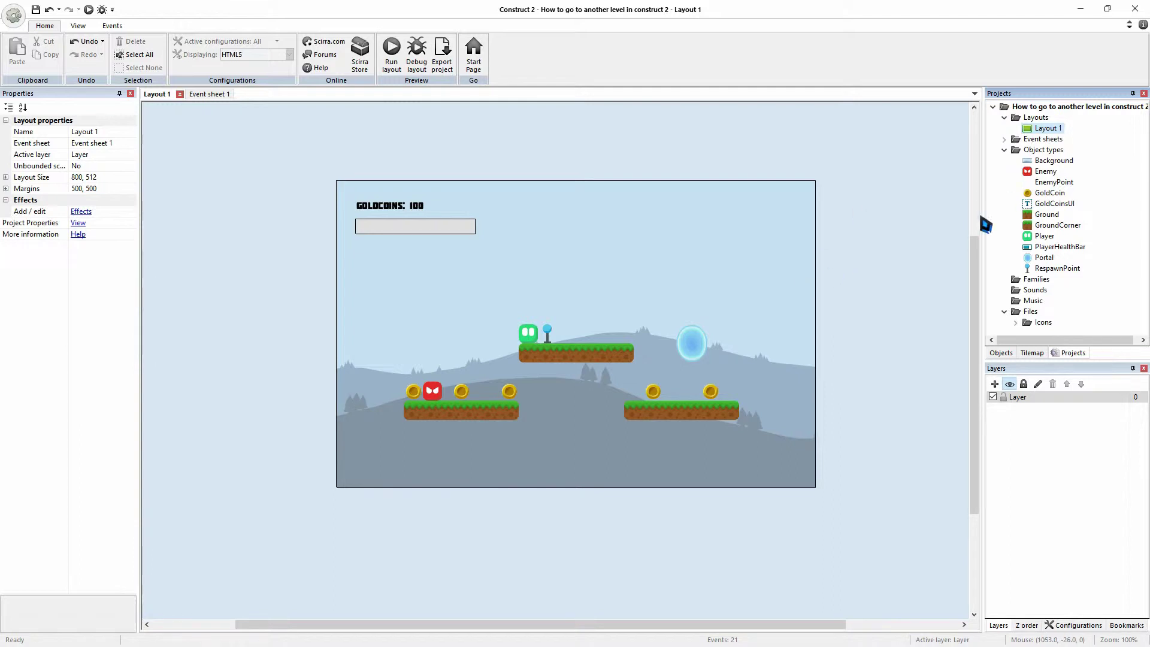
- Duplicate Layout 1 as a new layout named Level2
right_click(1029, 132)
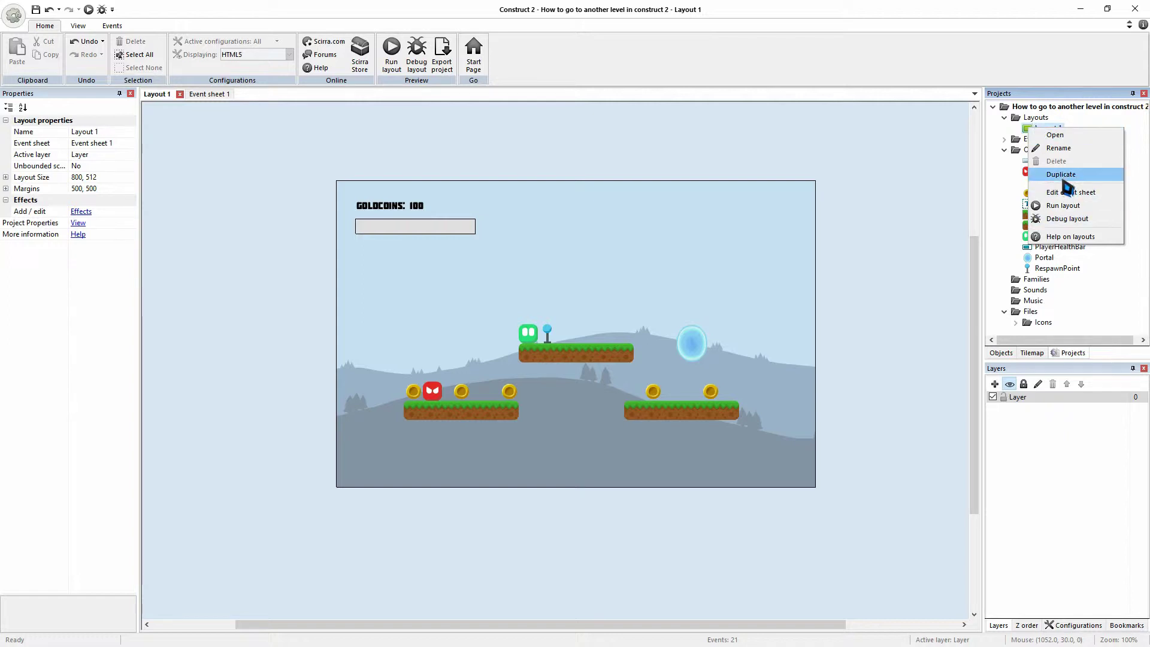
left_click(1065, 177)
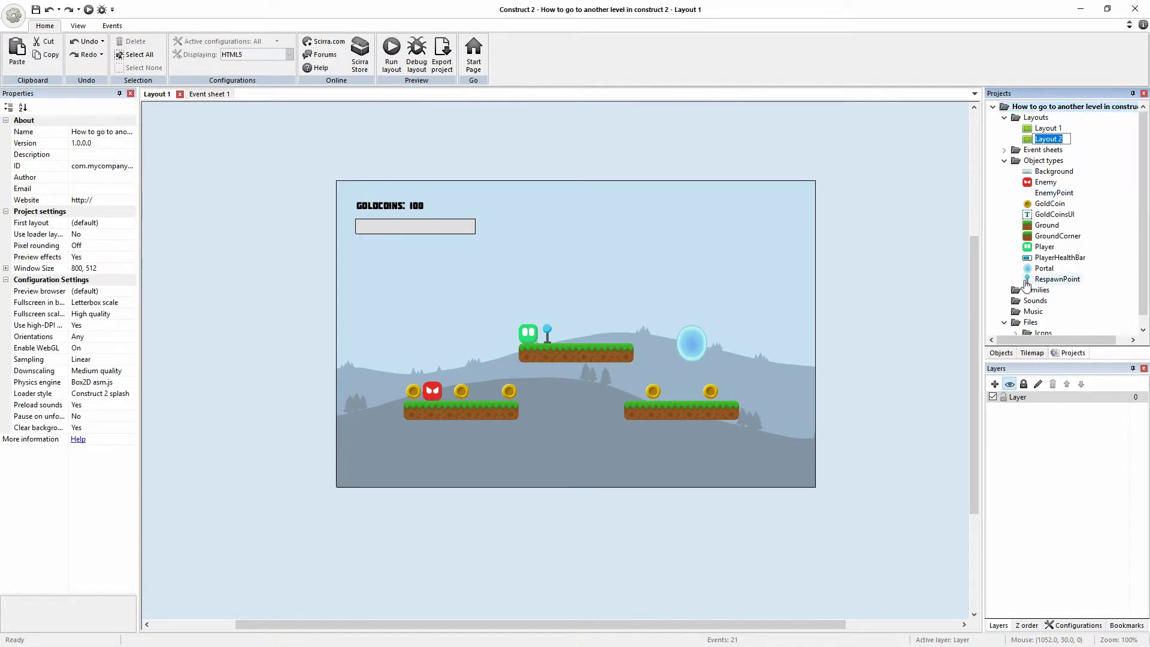
type("Level2")
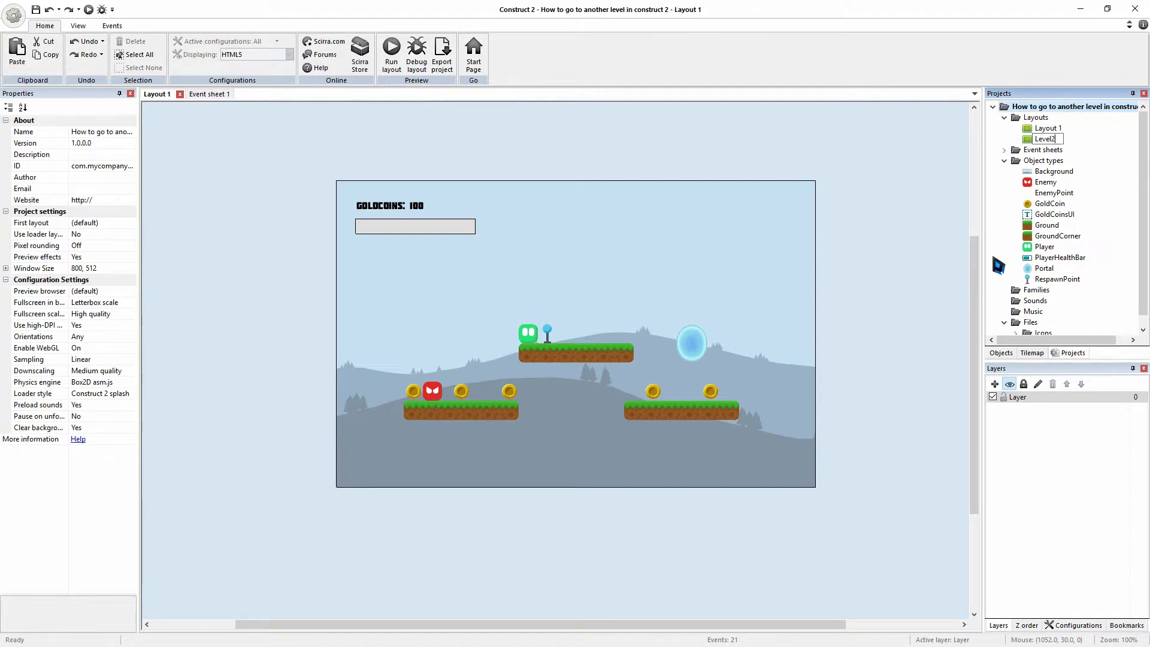
key("Return")
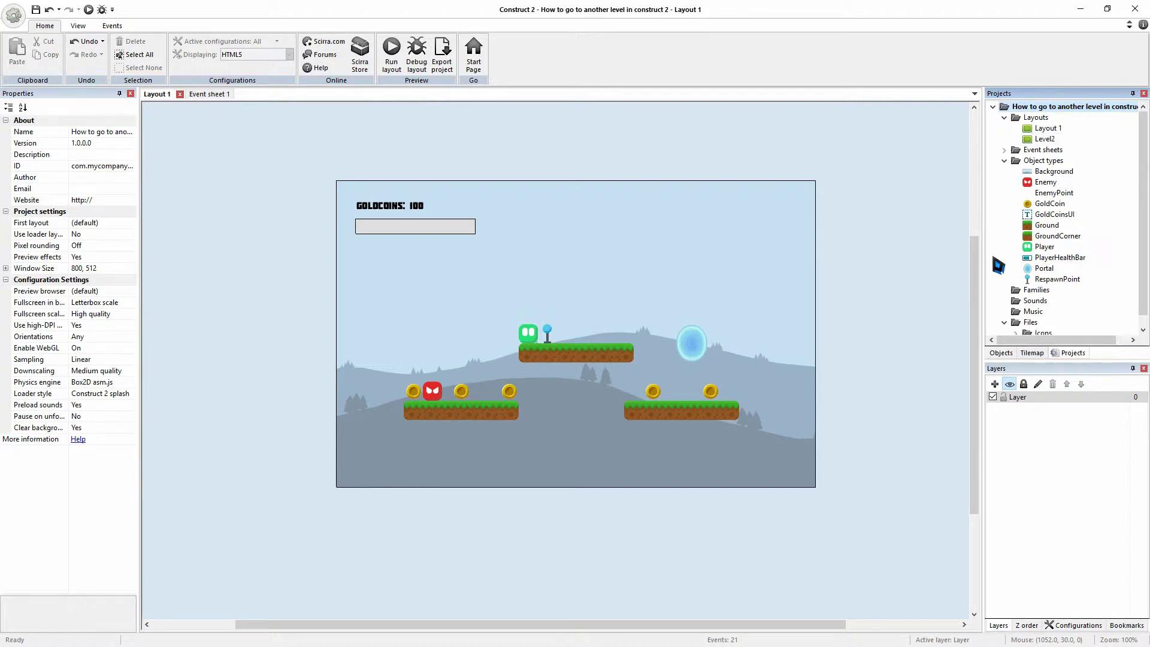
- Rename Layout 1 to Level1 and select the Level2 layout
left_click(1052, 130)
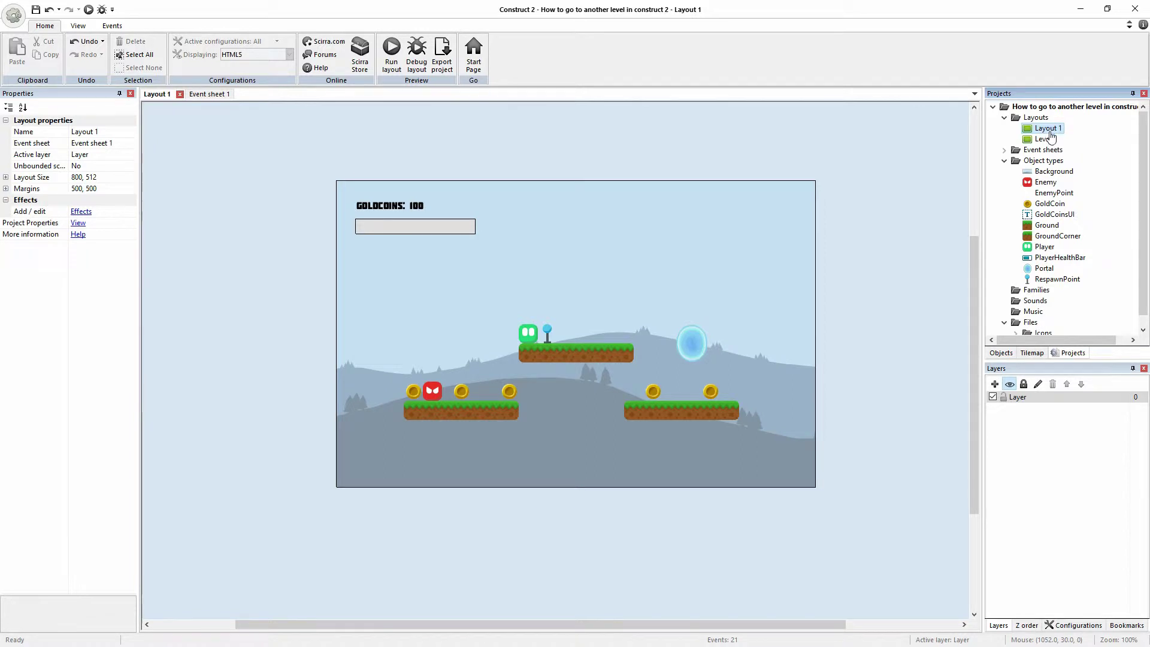
left_click(1050, 130)
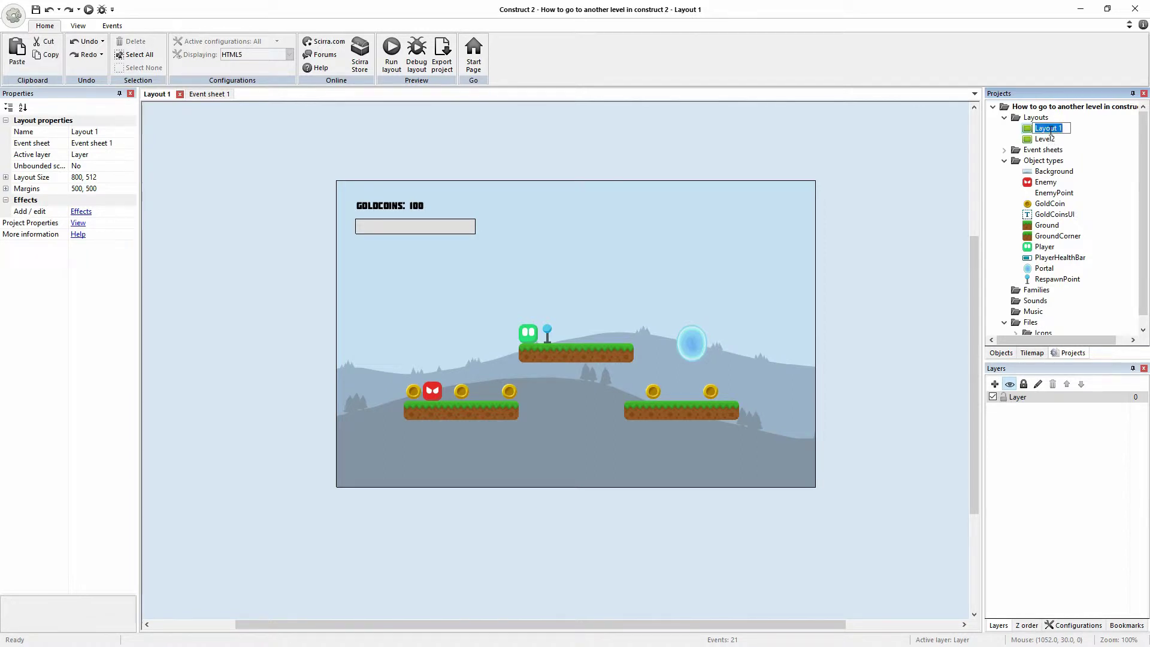
type("Level1")
key("Return")
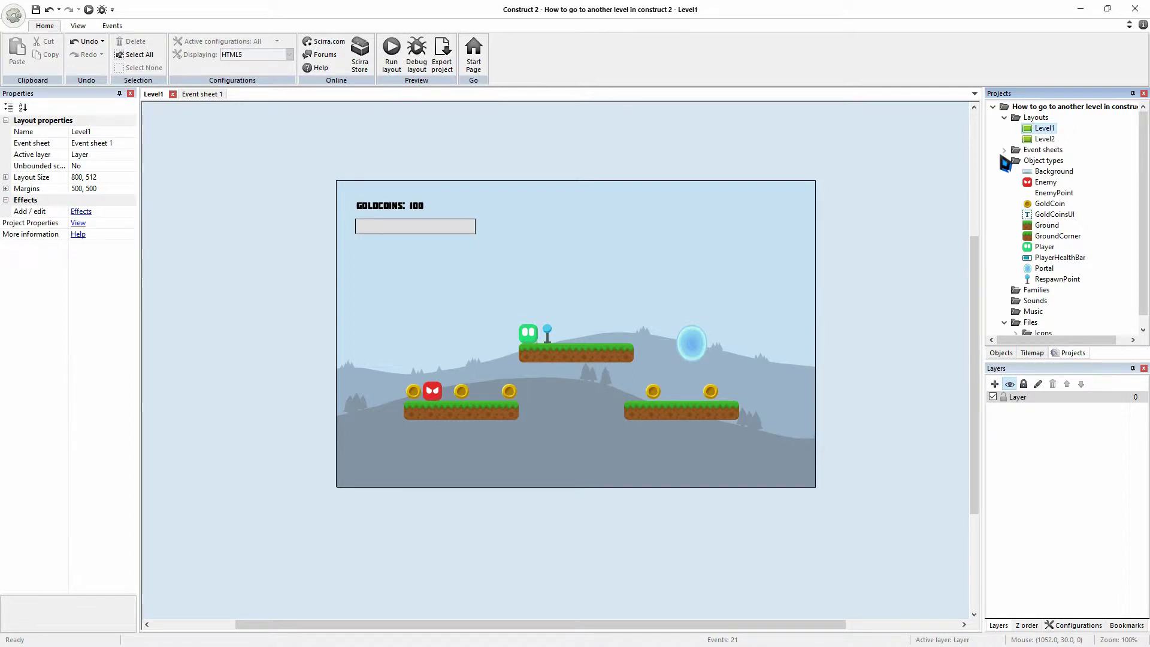
left_click(1031, 141)
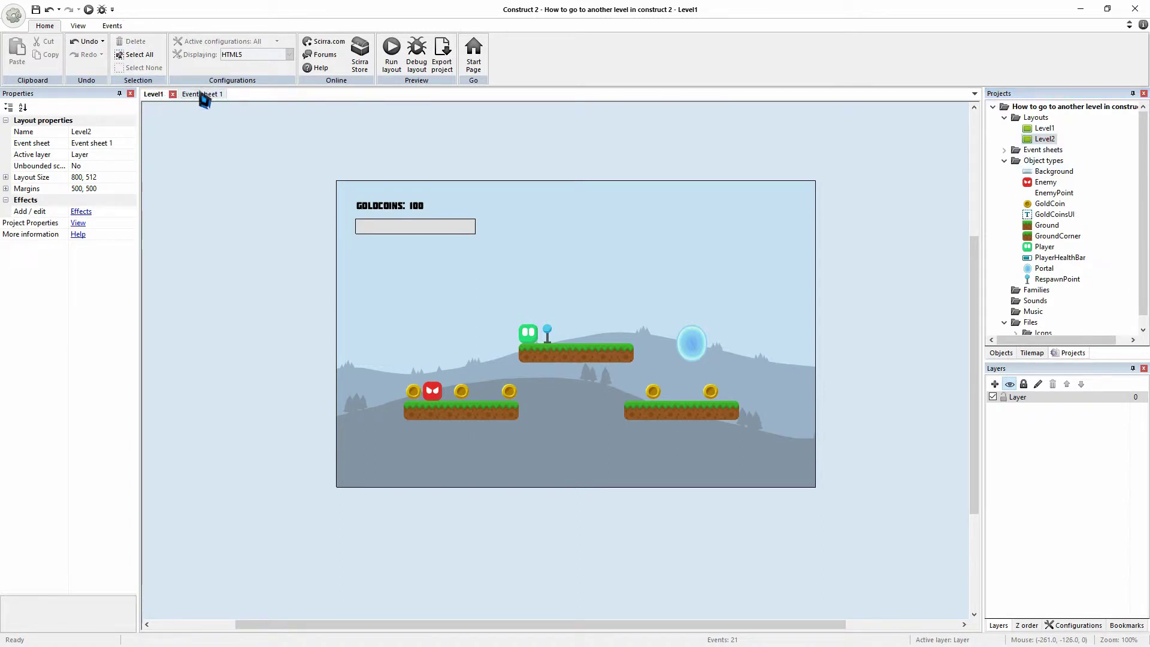
left_click(189, 94)
left_click(157, 95)
- Open Level2 in its own tab and compare it against the Level1 tab
double_click(1037, 140)
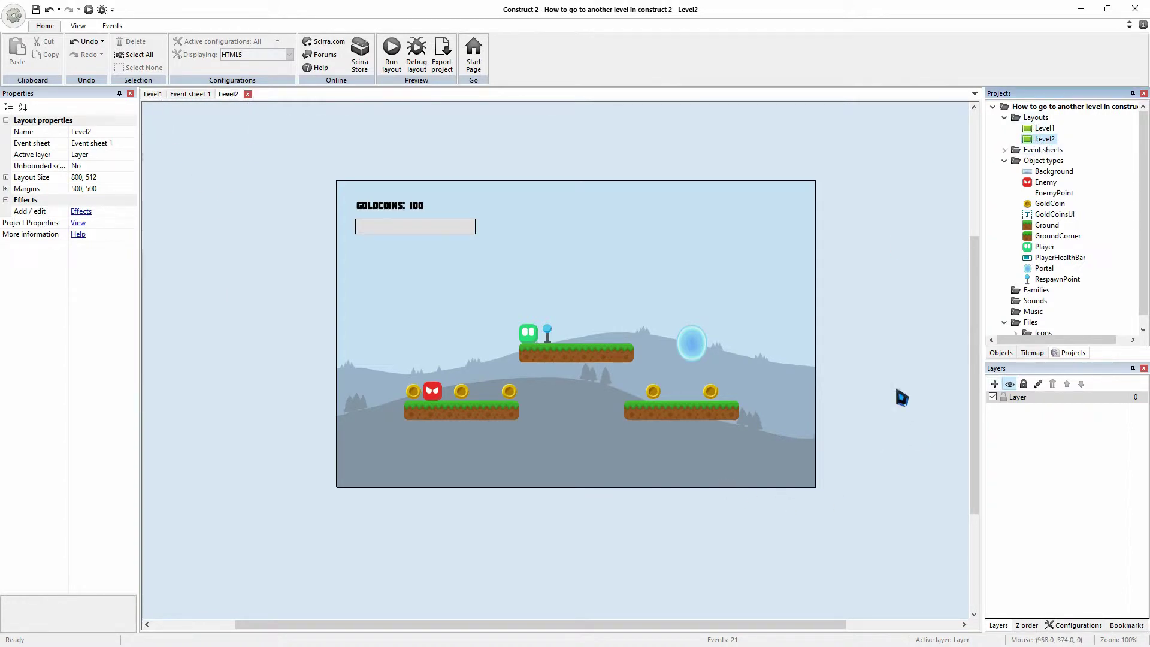
left_click(153, 95)
left_click(241, 95)
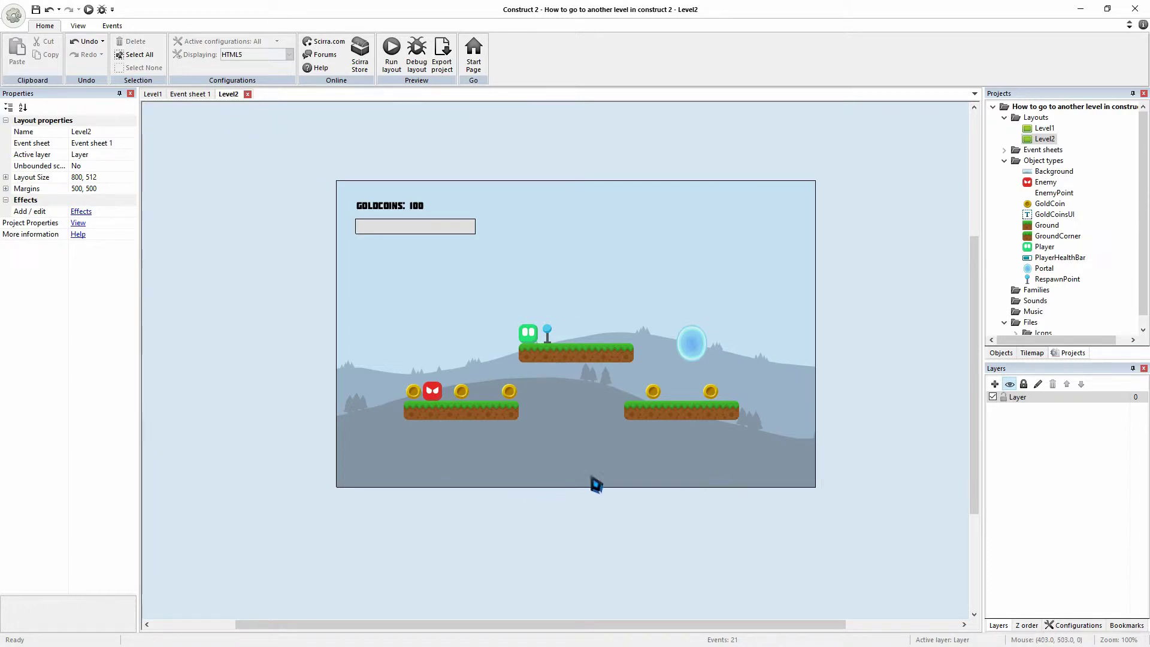
- Copy the lower-left platform with its coins and enemy, and paste it up-right
left_click_drag(425, 444, 516, 395)
left_click(513, 393, "ctrl")
left_click(456, 392, "ctrl")
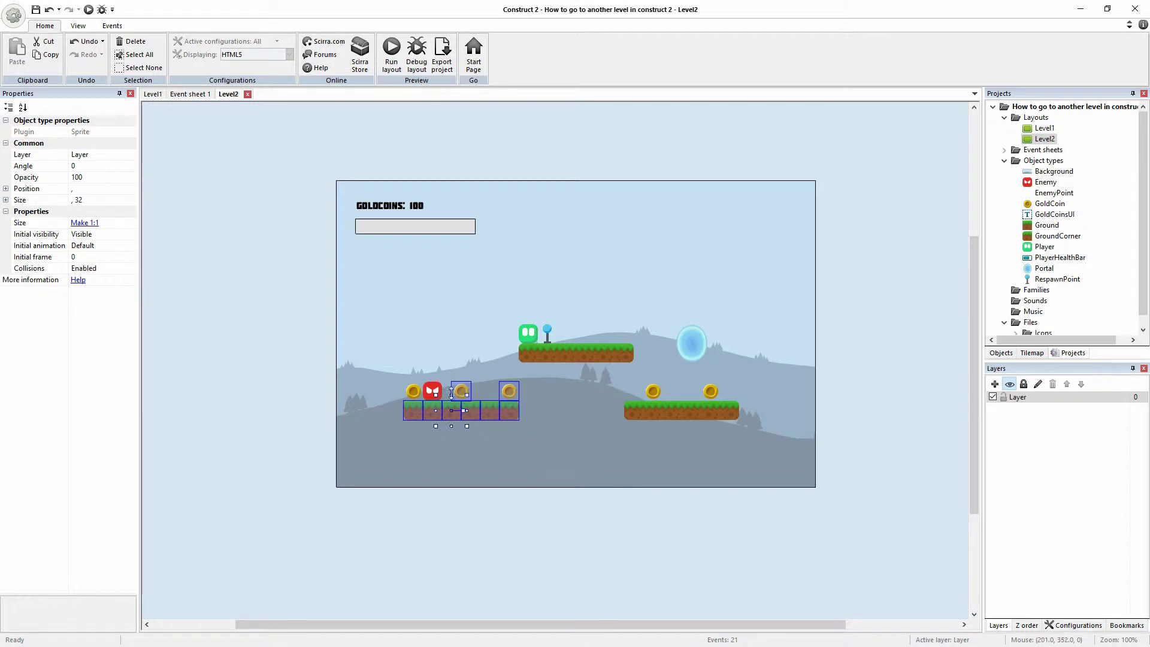
left_click(414, 395, "ctrl")
left_click(435, 394, "ctrl")
key("ctrl+c")
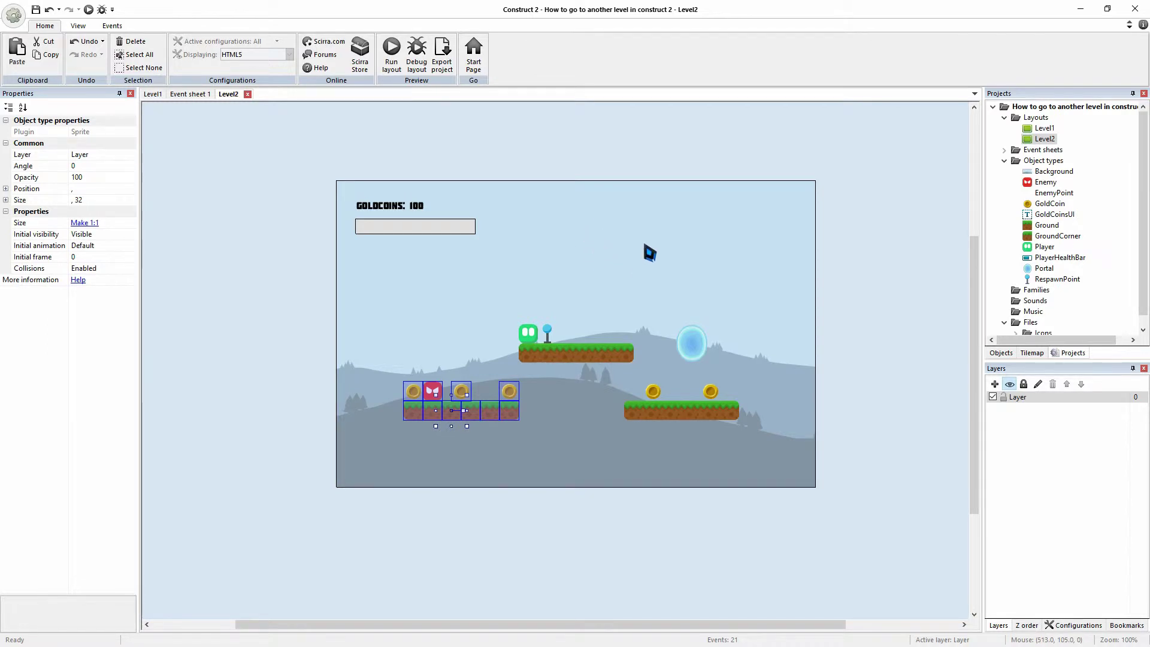
key("ctrl+v")
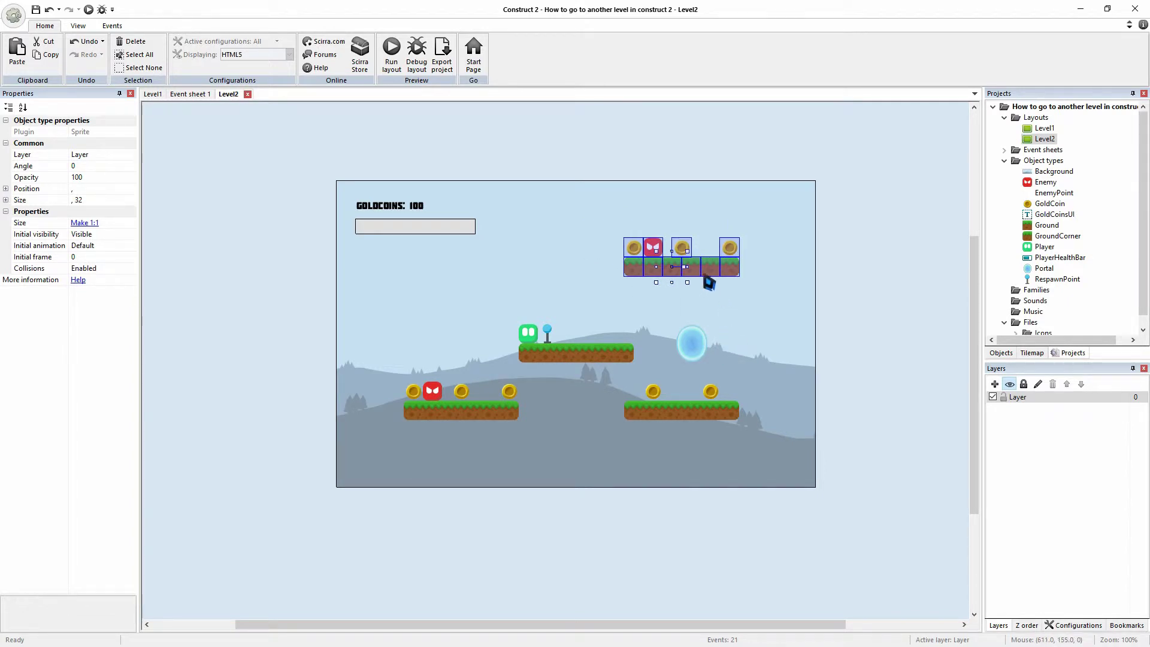
left_click_drag(714, 279, 760, 278)
- Move the Portal up to the top right of Level2
left_click(688, 346)
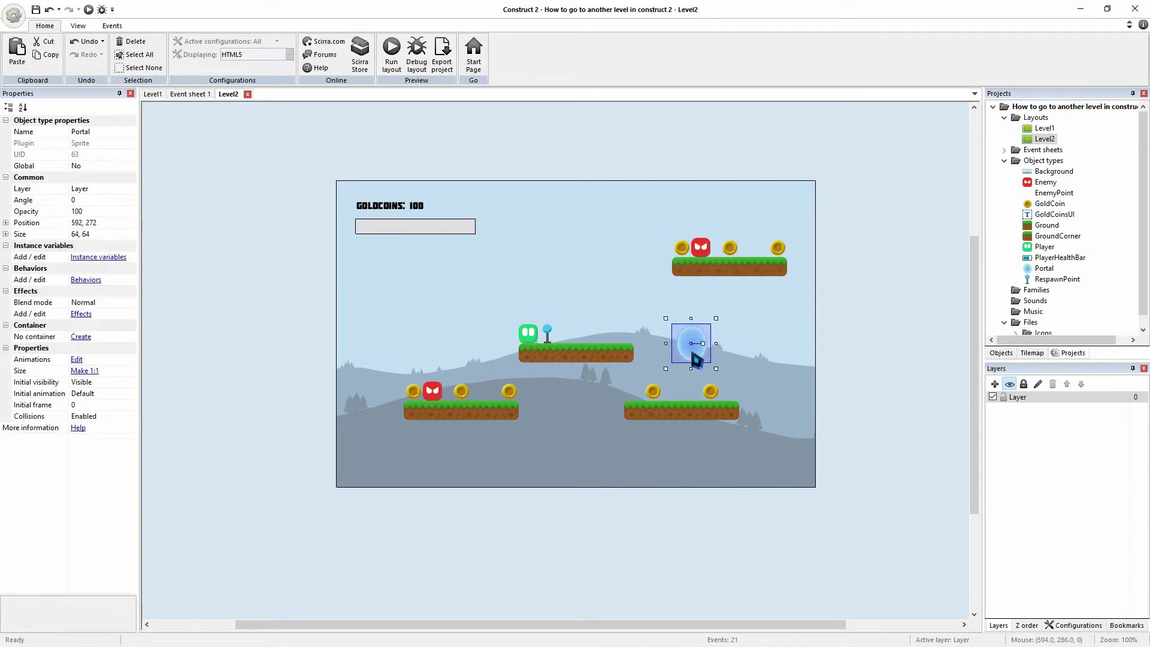
left_click_drag(693, 354, 729, 203)
left_click(524, 400)
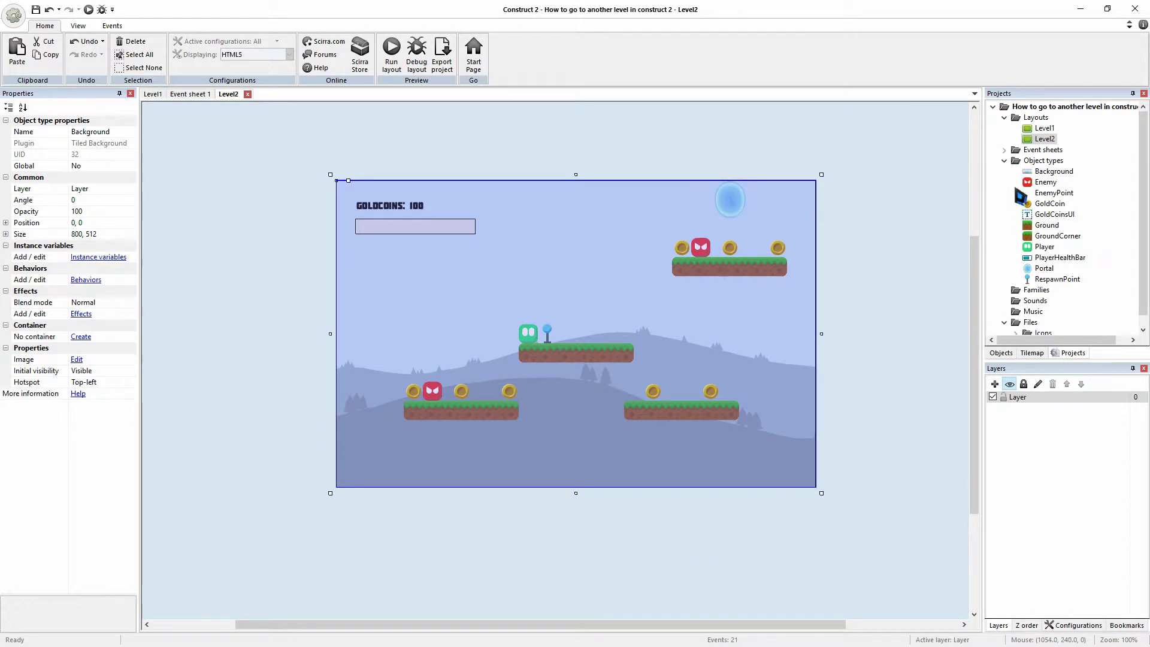
- Add an EnemyPoint beside the enemy on the new upper-right platform
left_click_drag(1025, 193, 722, 283)
left_click_drag(521, 367, 525, 424)
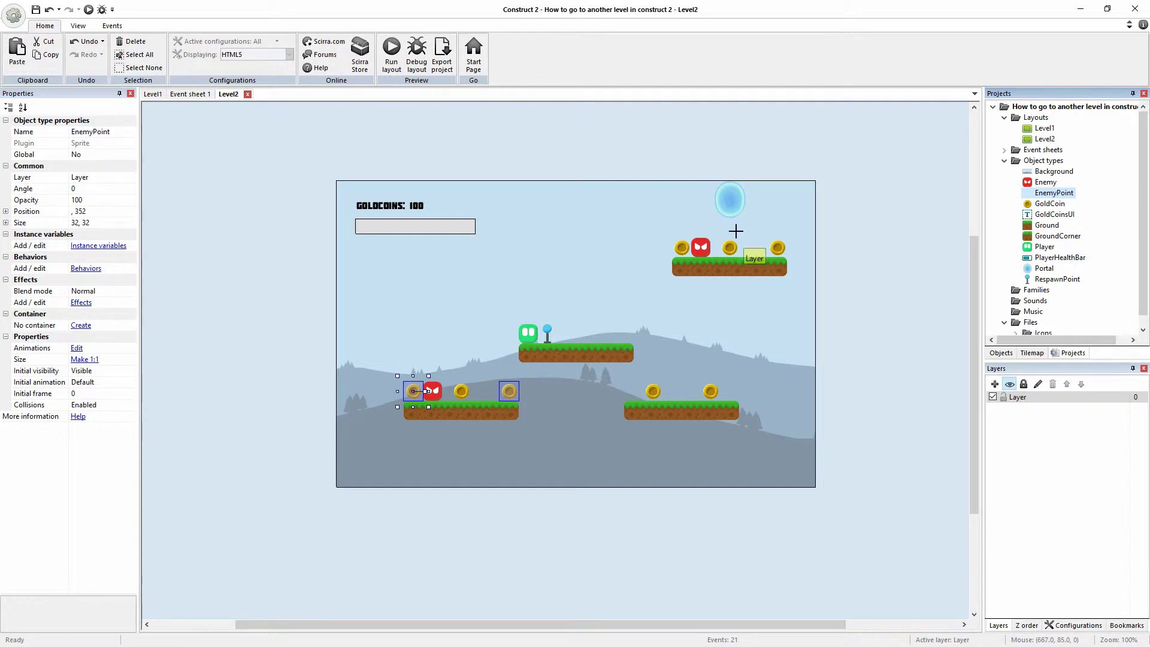
key("ctrl+x")
key("ctrl+v")
left_click(691, 227)
left_click_drag(801, 235, 791, 254)
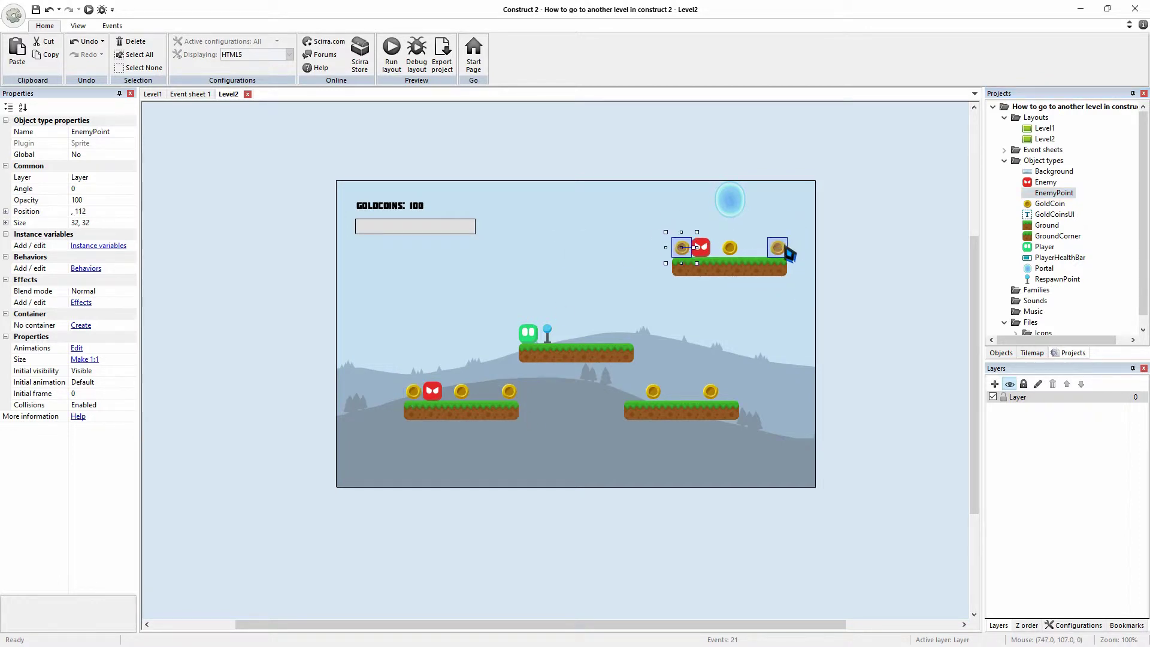
left_click(700, 250)
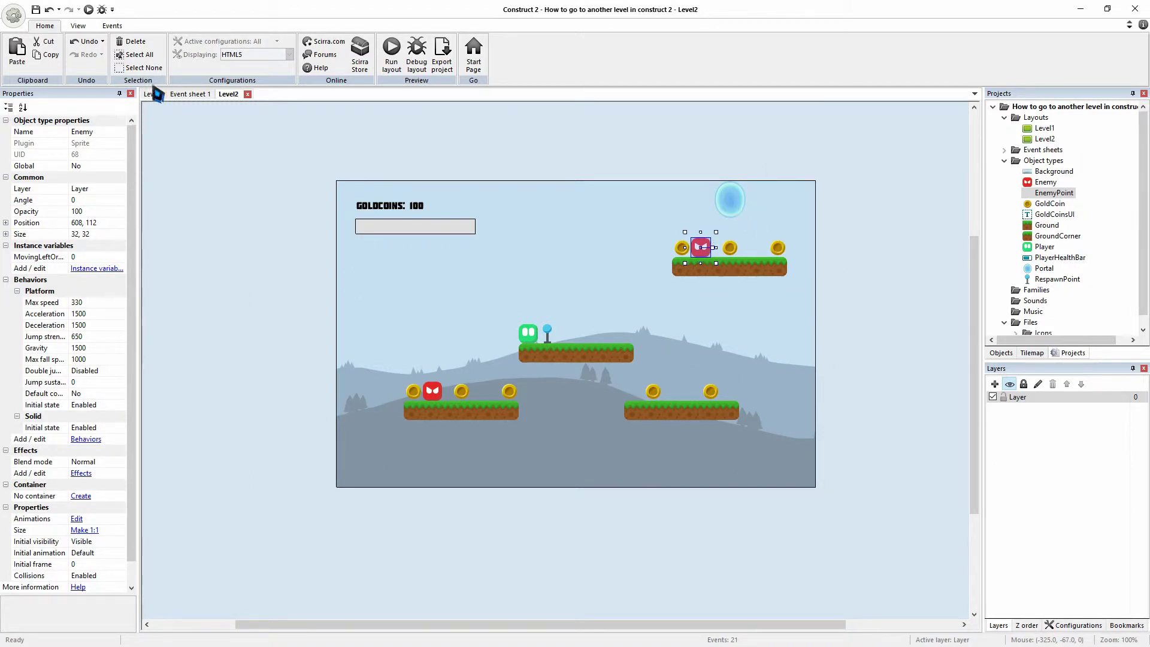
- Compare Level1 and Level2, ending on Level1 with its portal above the right platform
left_click(154, 95)
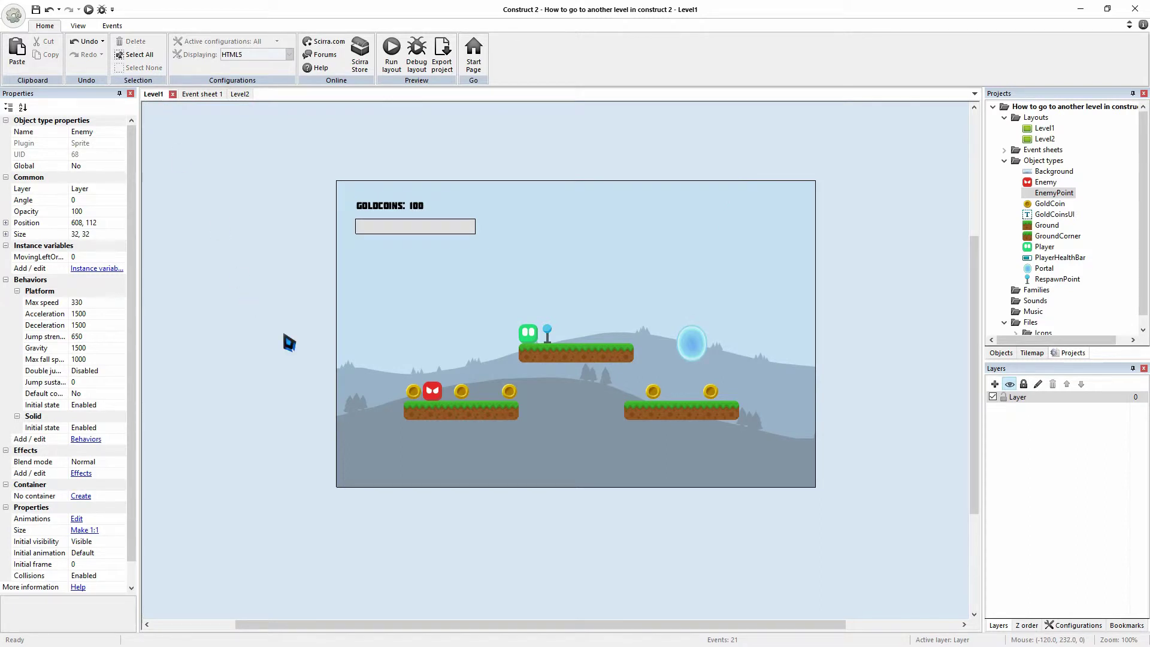
left_click(240, 94)
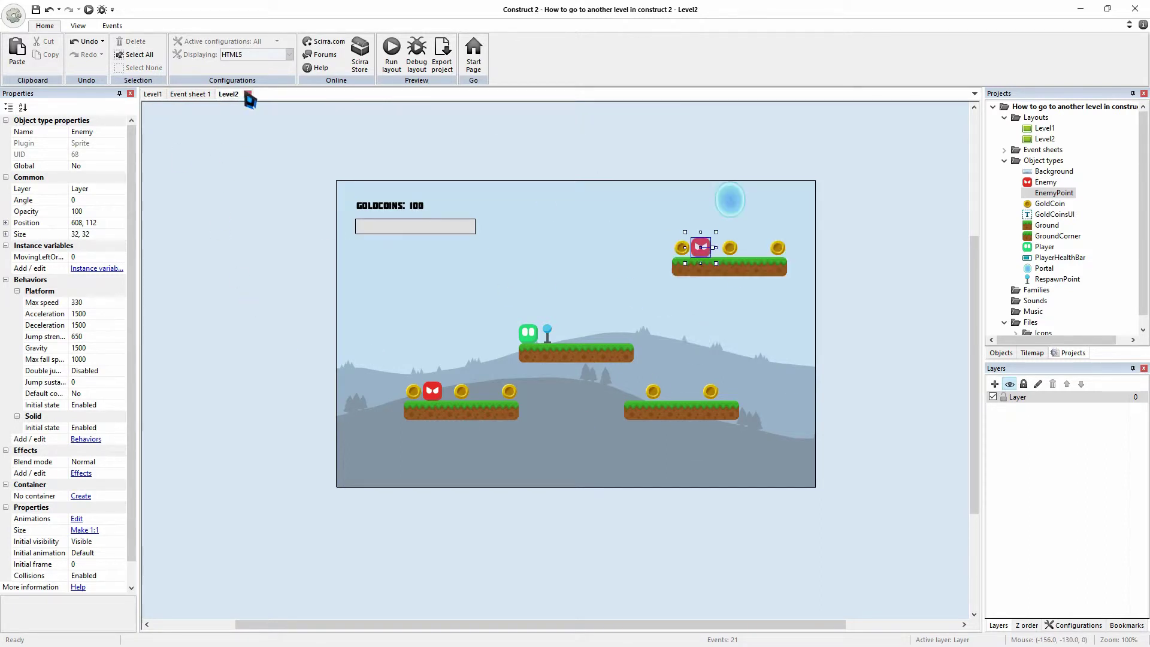
left_click(867, 300)
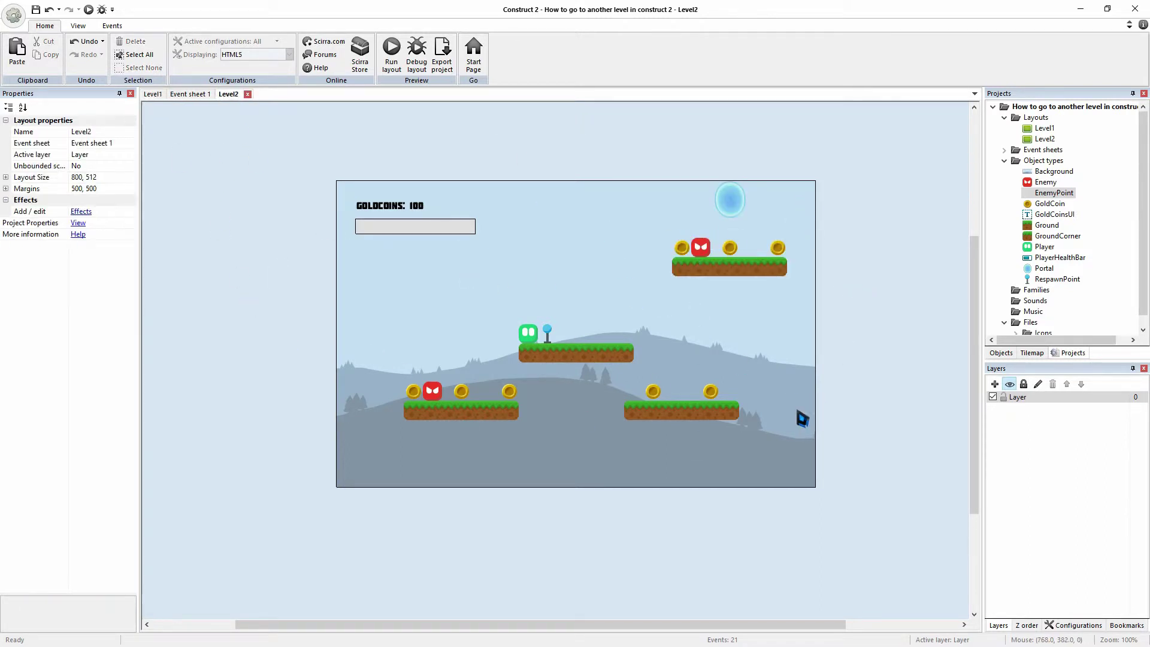
left_click(154, 95)
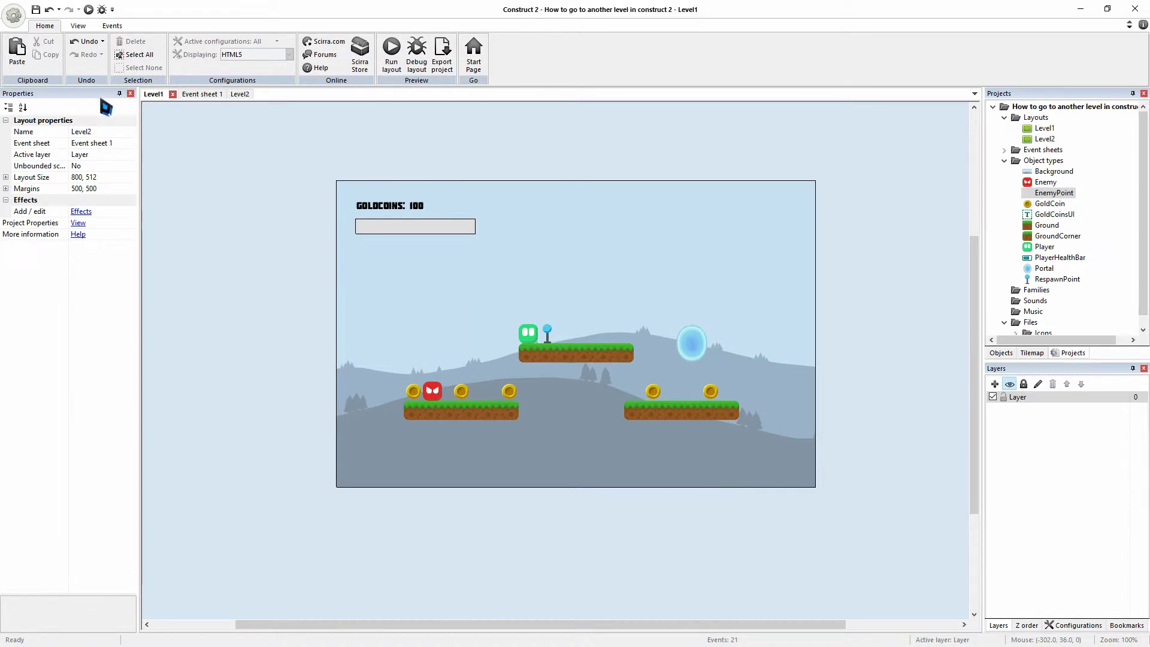
left_click(203, 96)
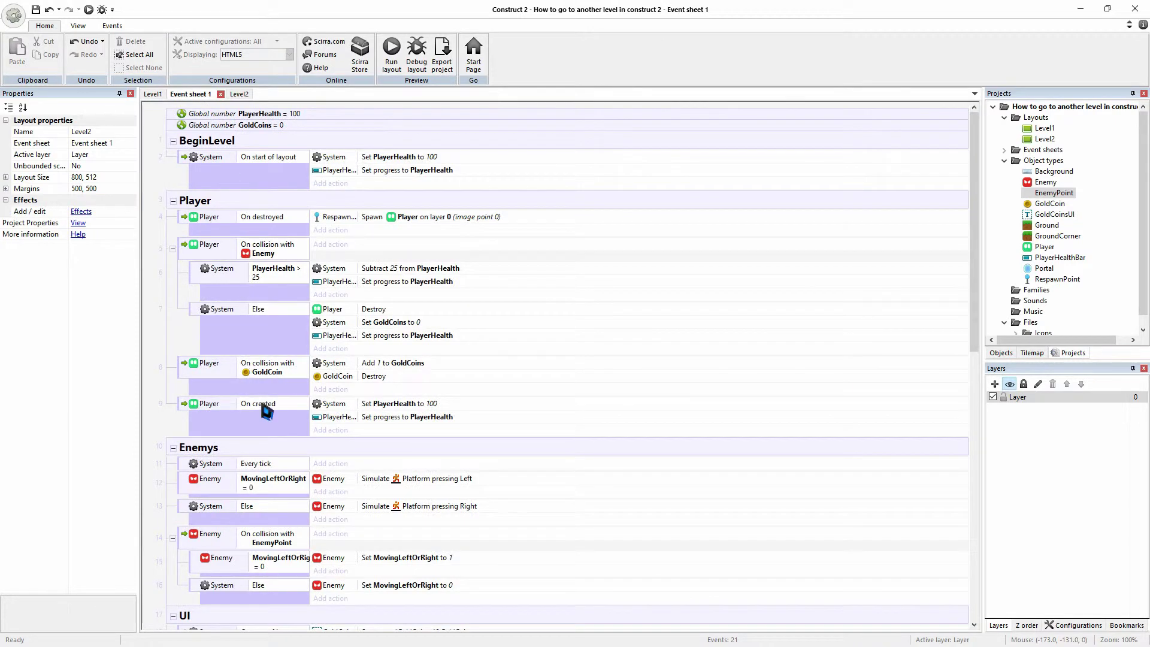
left_click(173, 201)
left_click(173, 219)
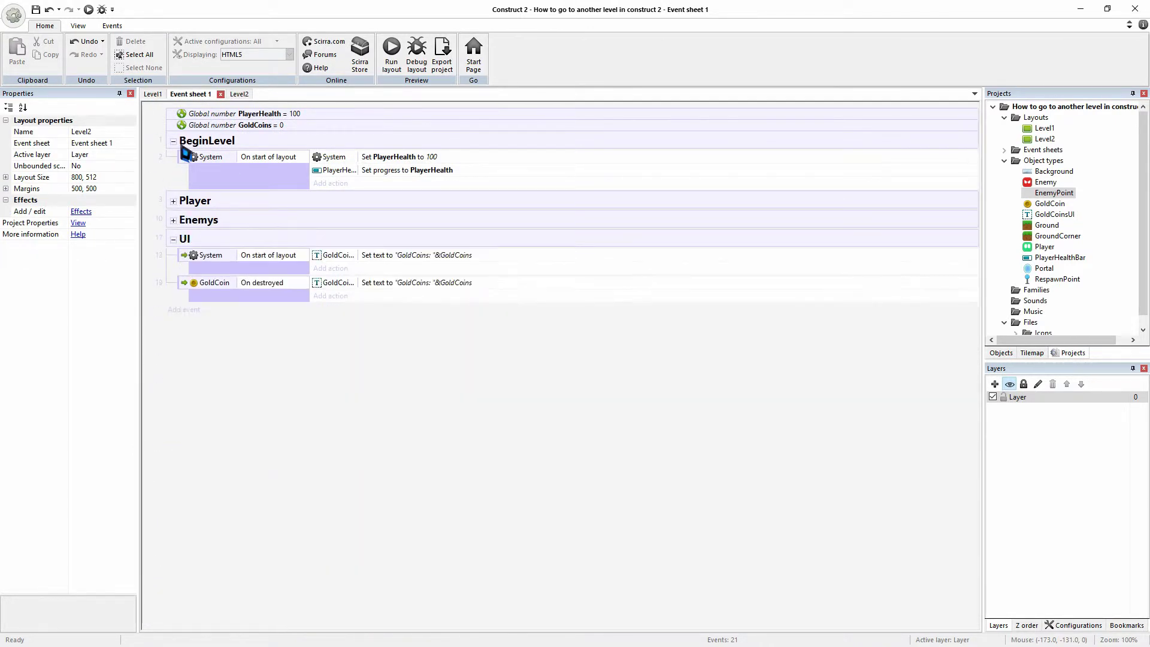
left_click(172, 247)
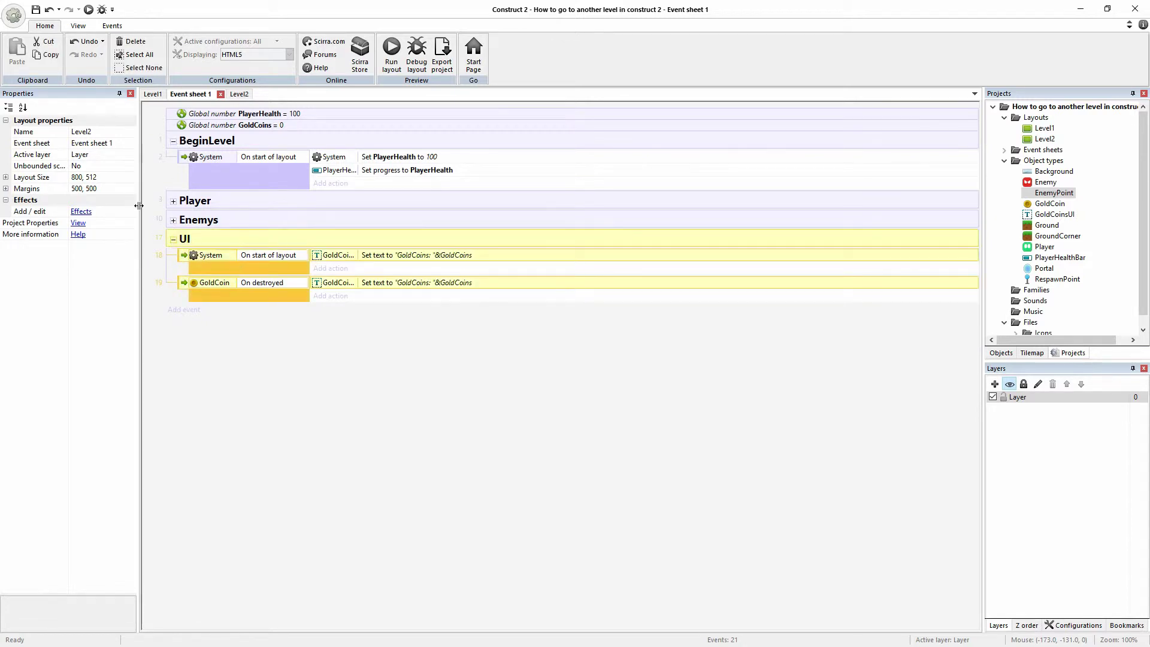
left_click(173, 239)
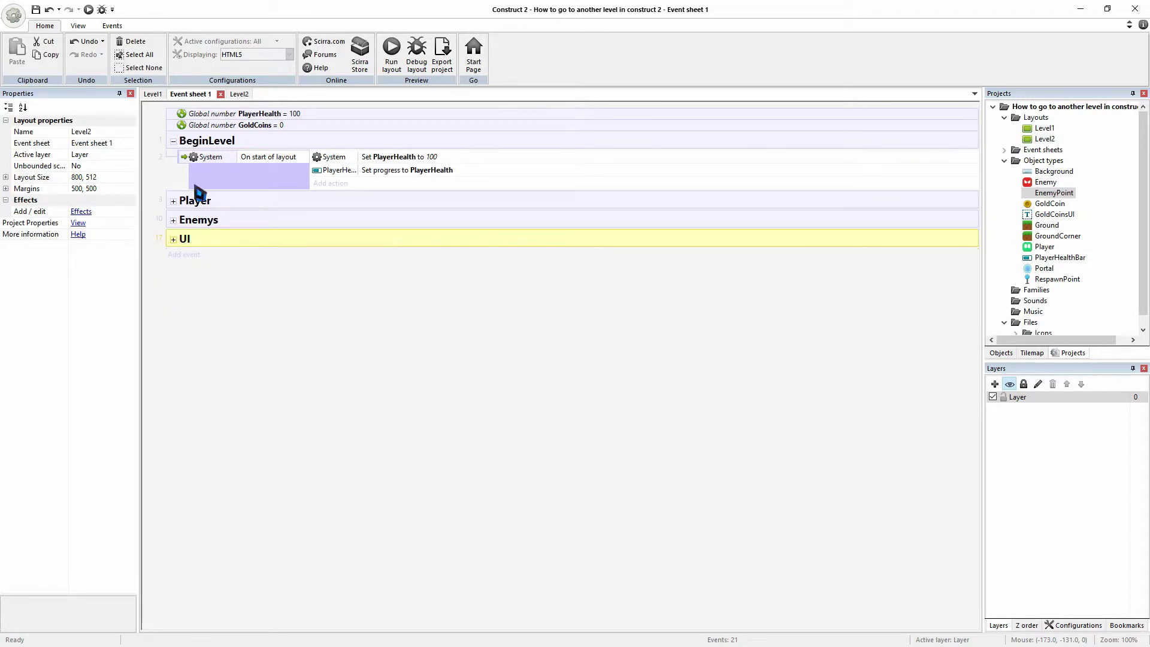
left_click(174, 142)
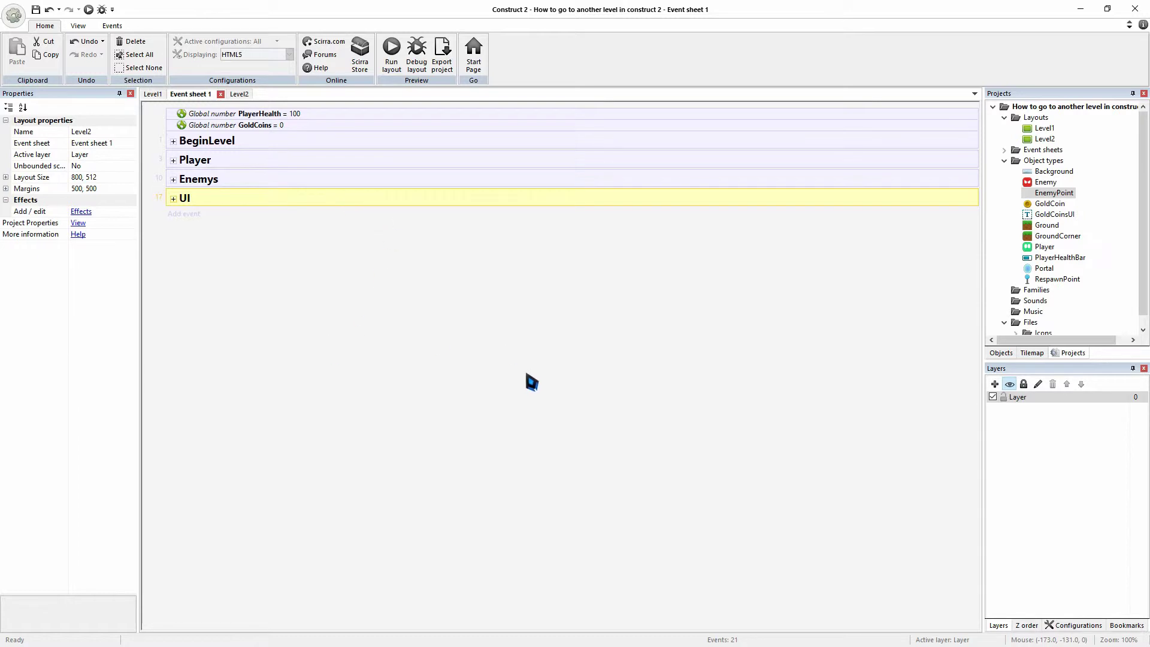
left_click(192, 165)
left_click(173, 160)
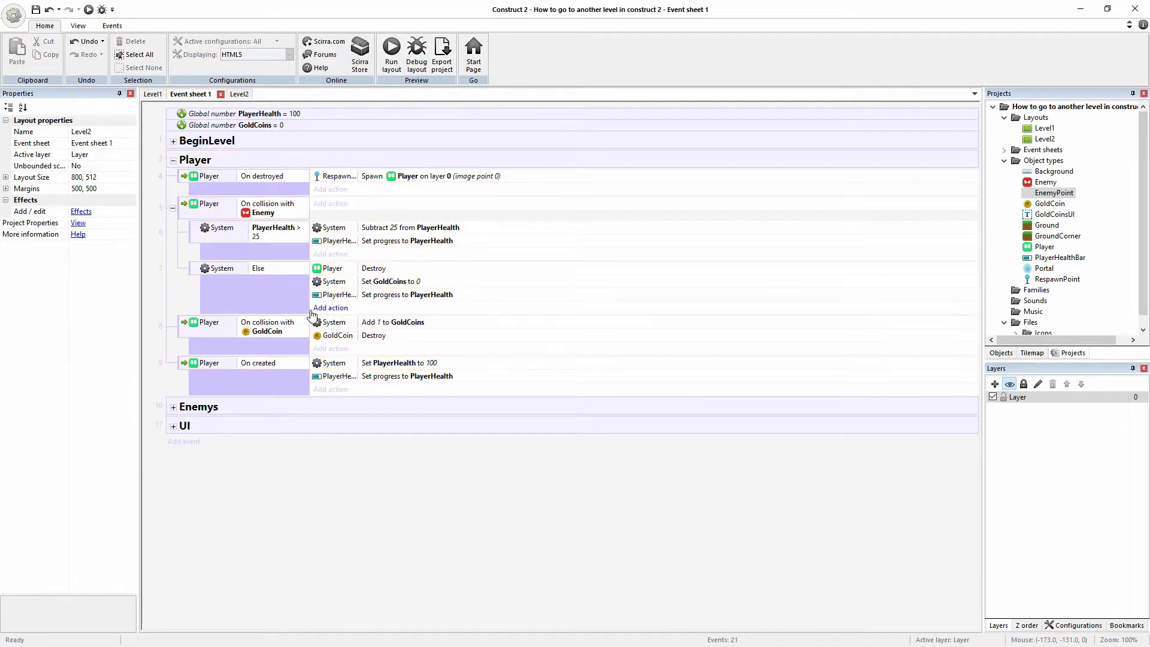
left_click(203, 226)
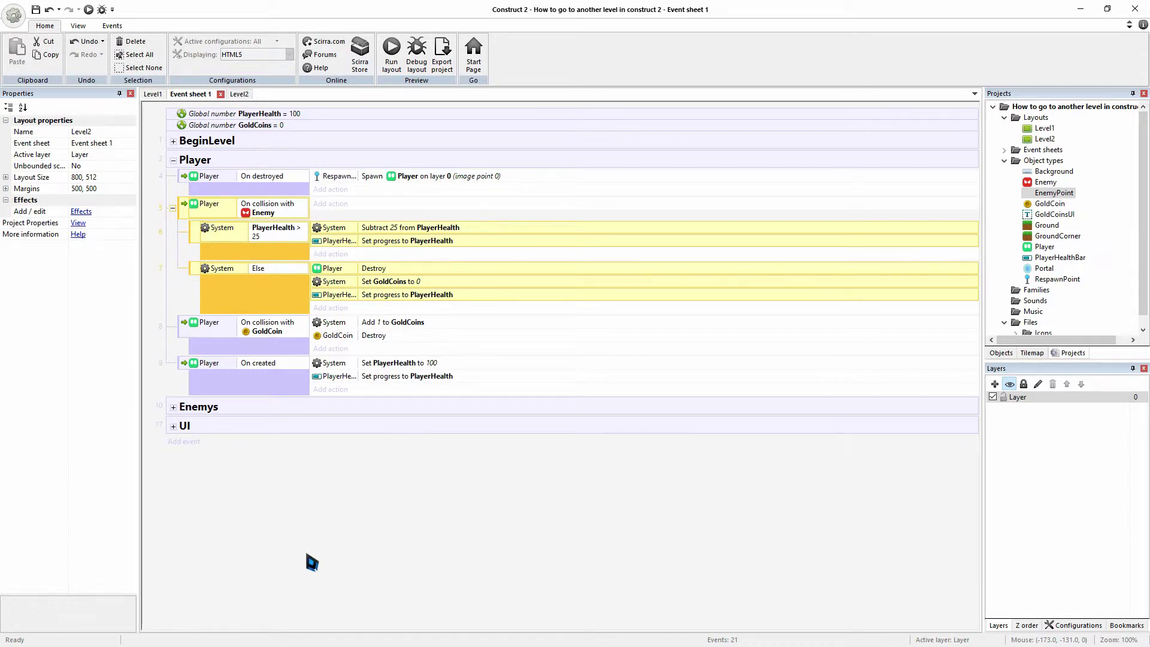
left_click(351, 587)
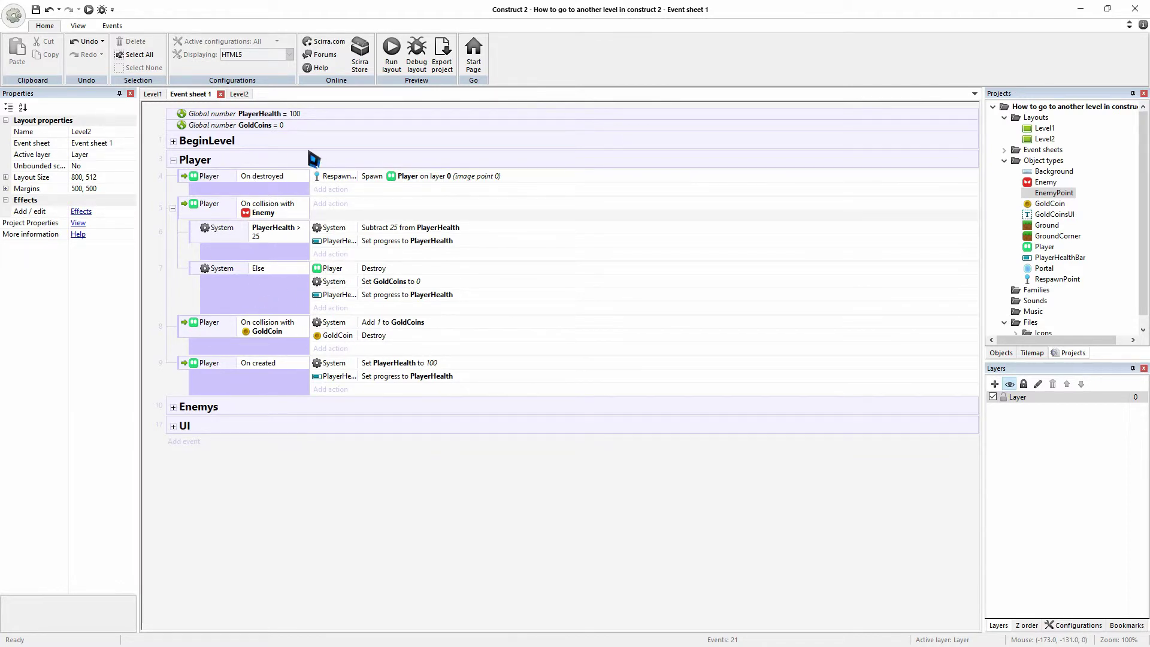
left_click(229, 158)
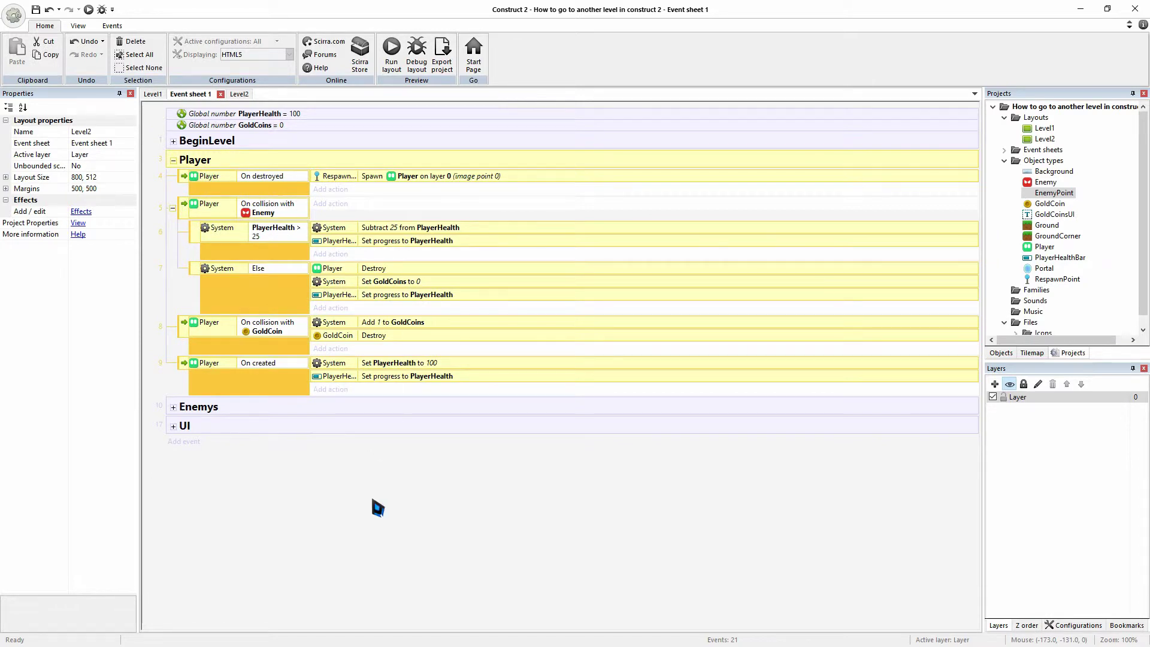
left_click(292, 494)
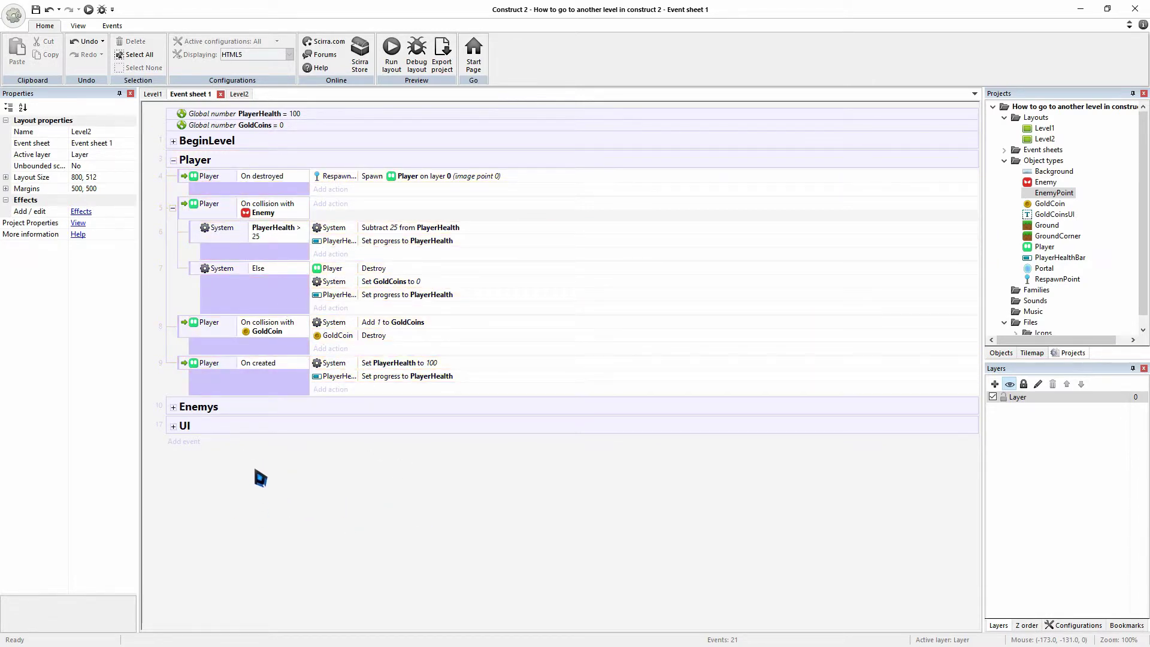
- Open the Add submenu from the Player group's context menu
right_click(255, 457)
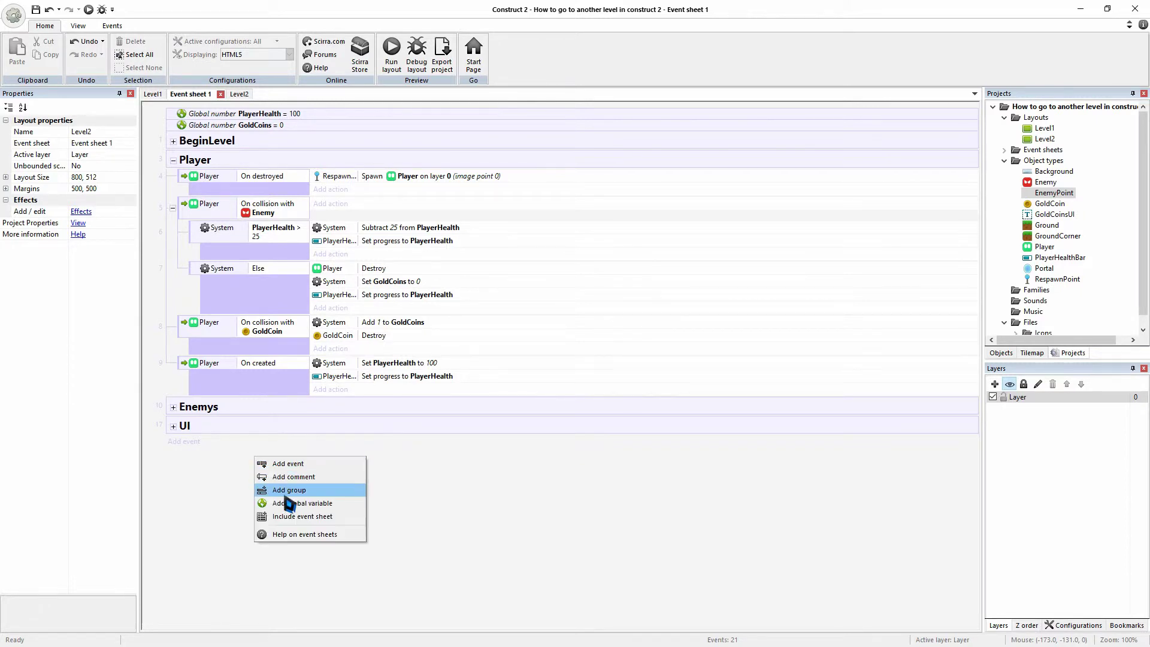
key("Escape")
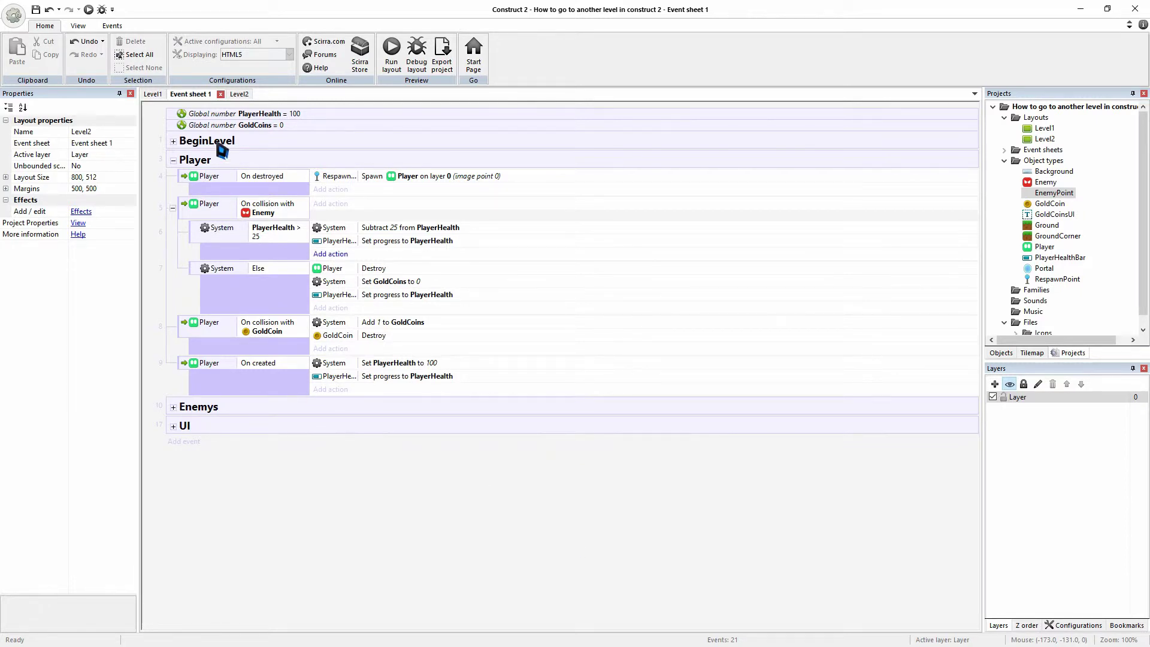
left_click(217, 166)
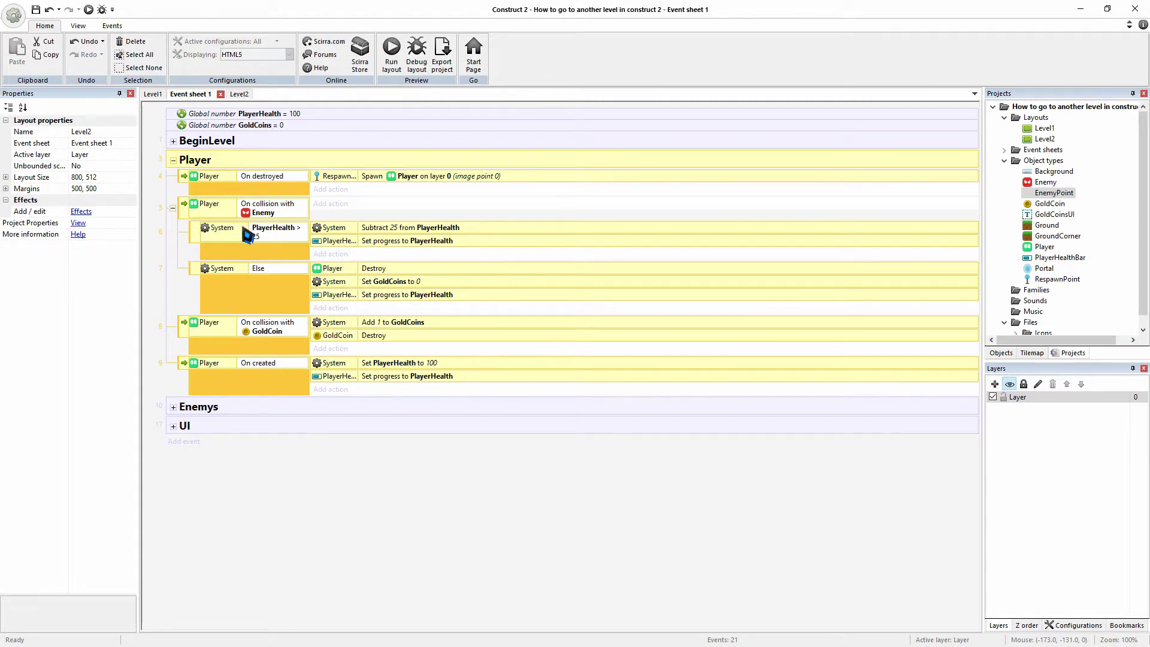
right_click(221, 158)
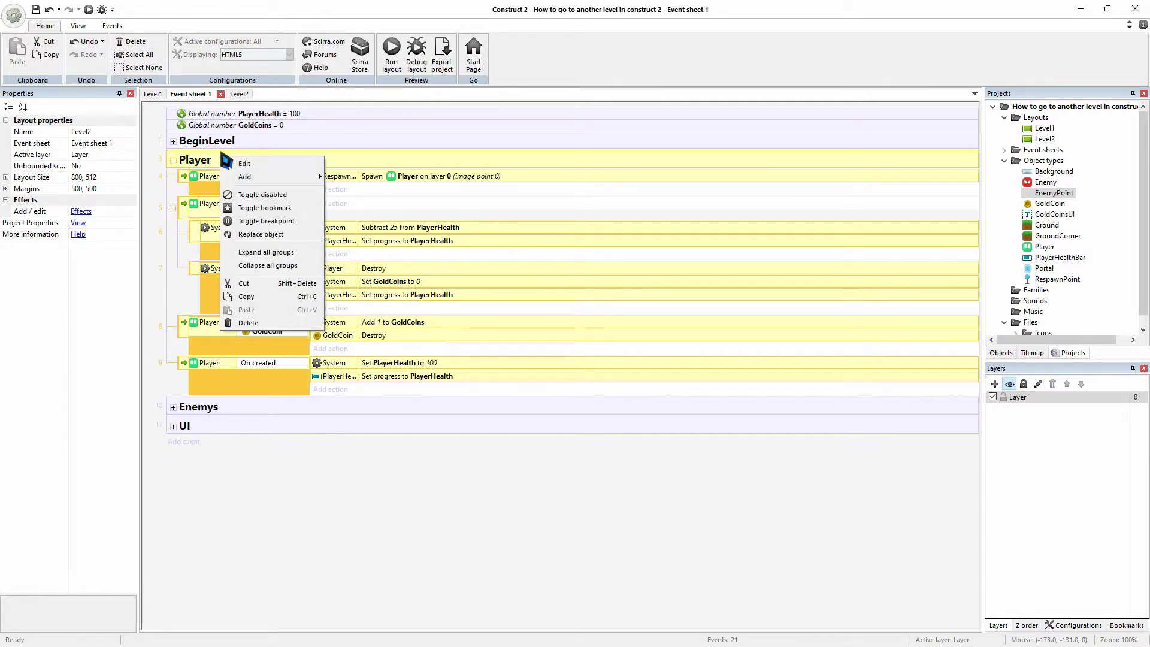
mouse_move(261, 179)
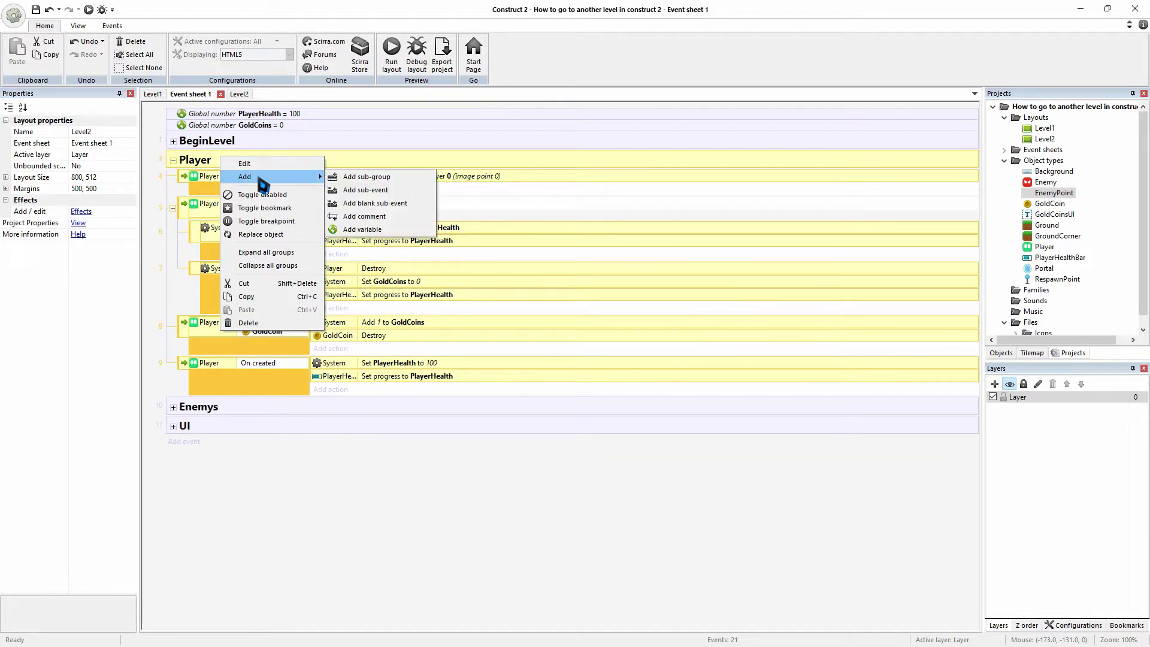
- Add sub-event 10 to the Player group: Player On collision with another object, Portal
left_click(365, 190)
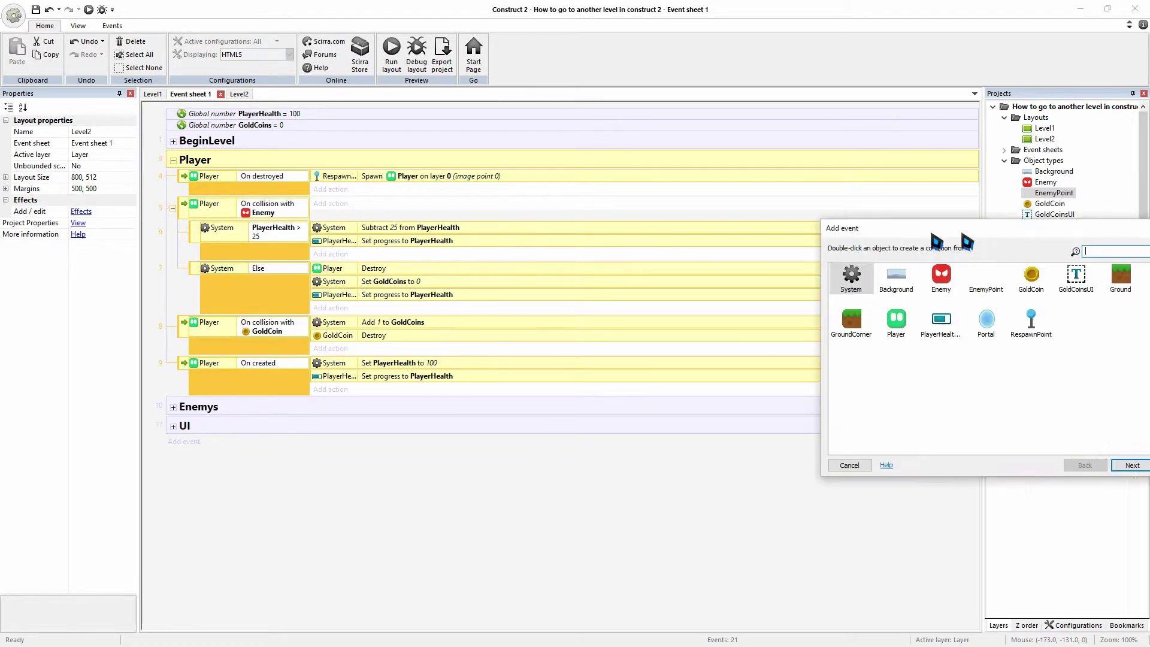
left_click_drag(809, 226, 487, 196)
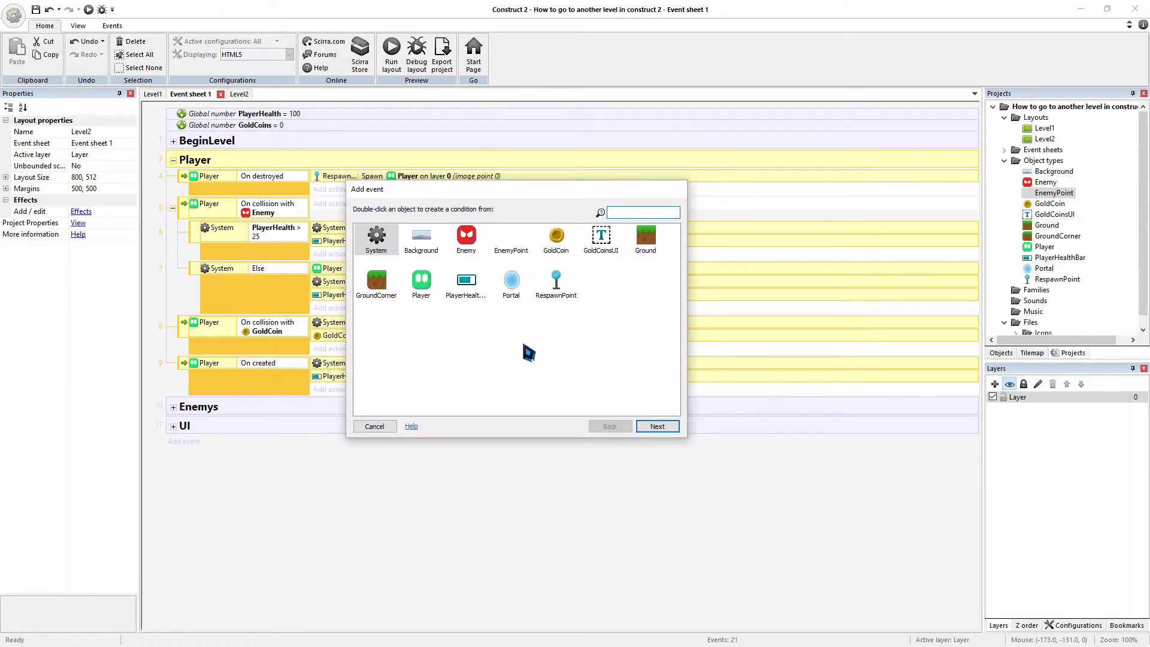
double_click(422, 283)
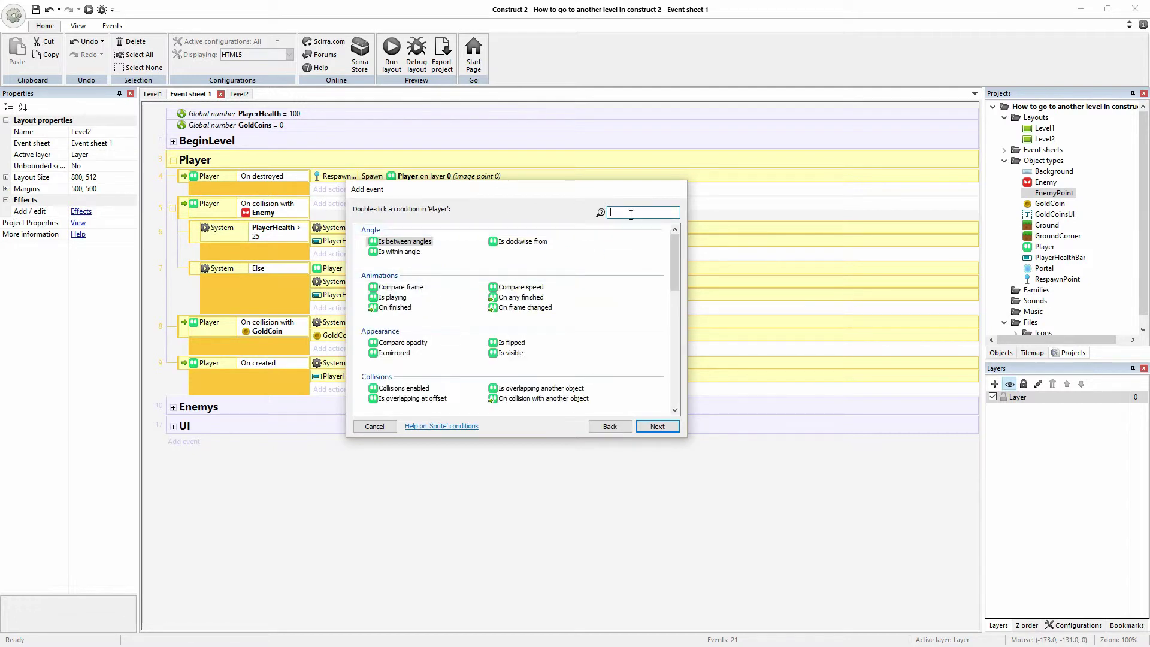
type("on")
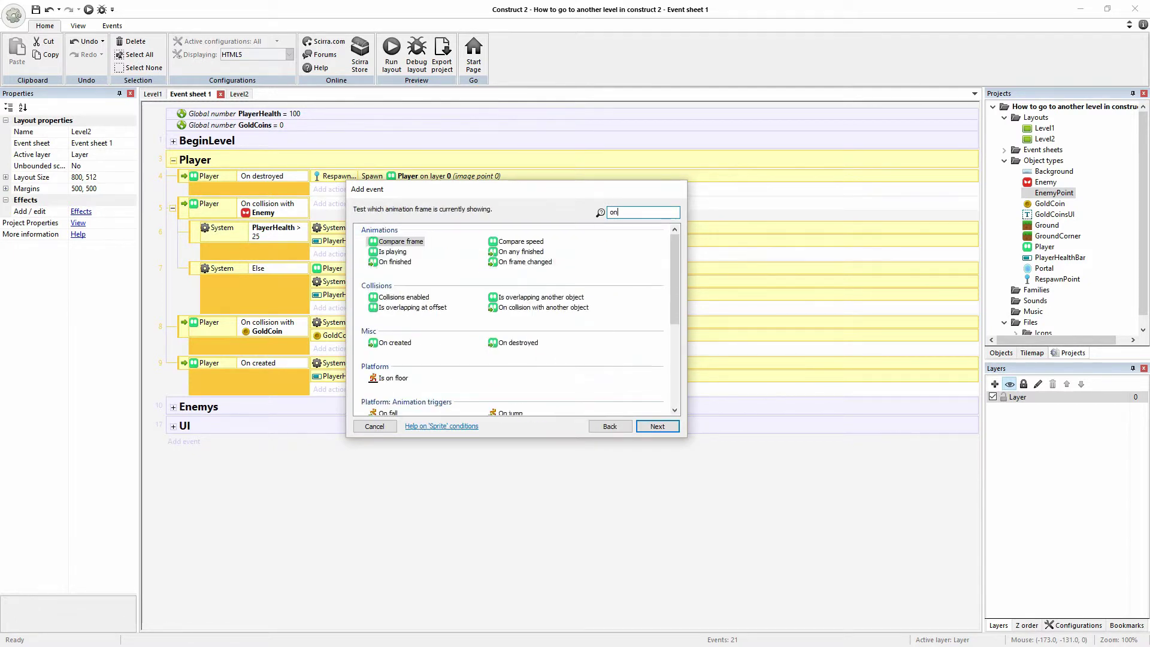
type(" col")
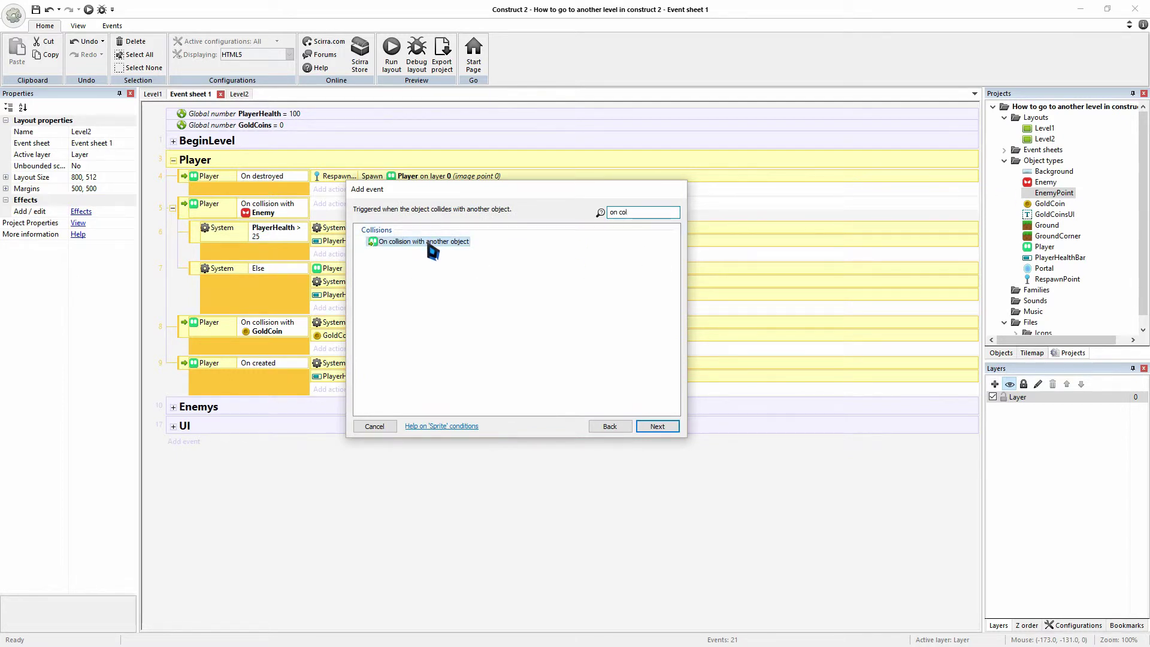
key("Escape")
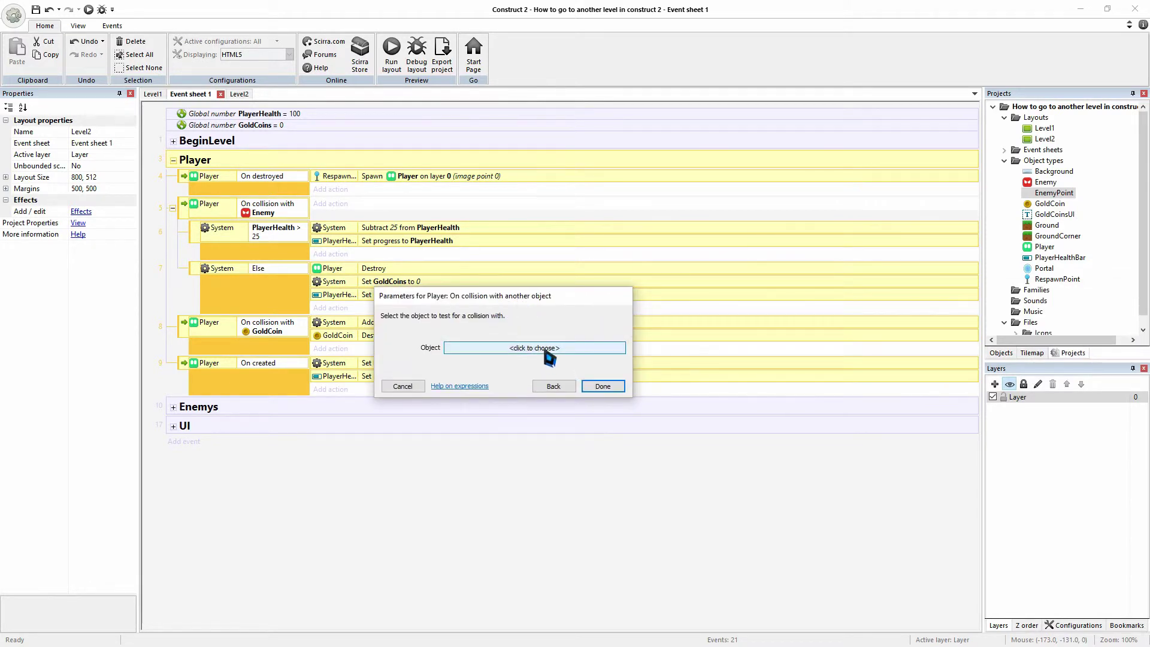
left_click(534, 347)
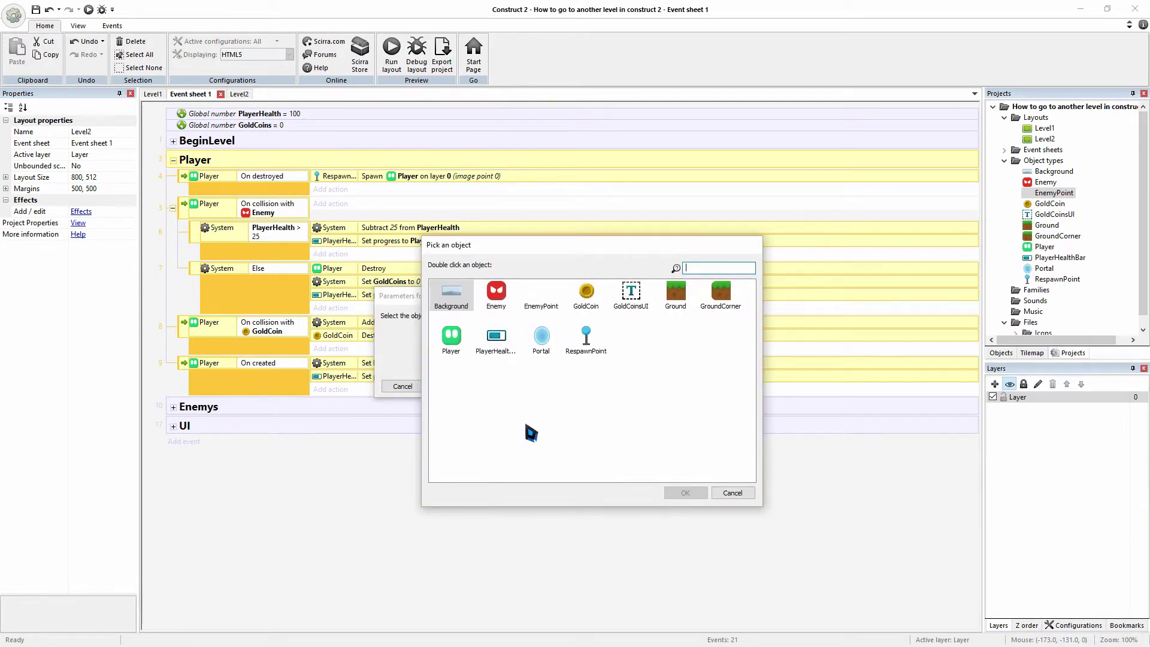
left_click(542, 345)
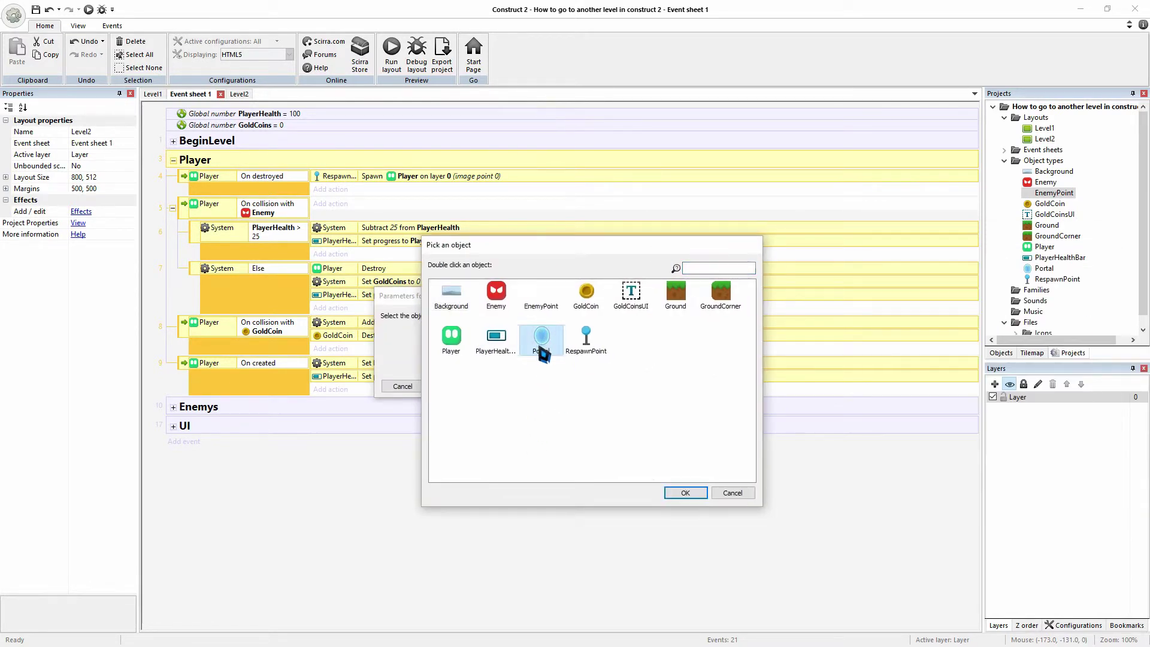
left_click(686, 493)
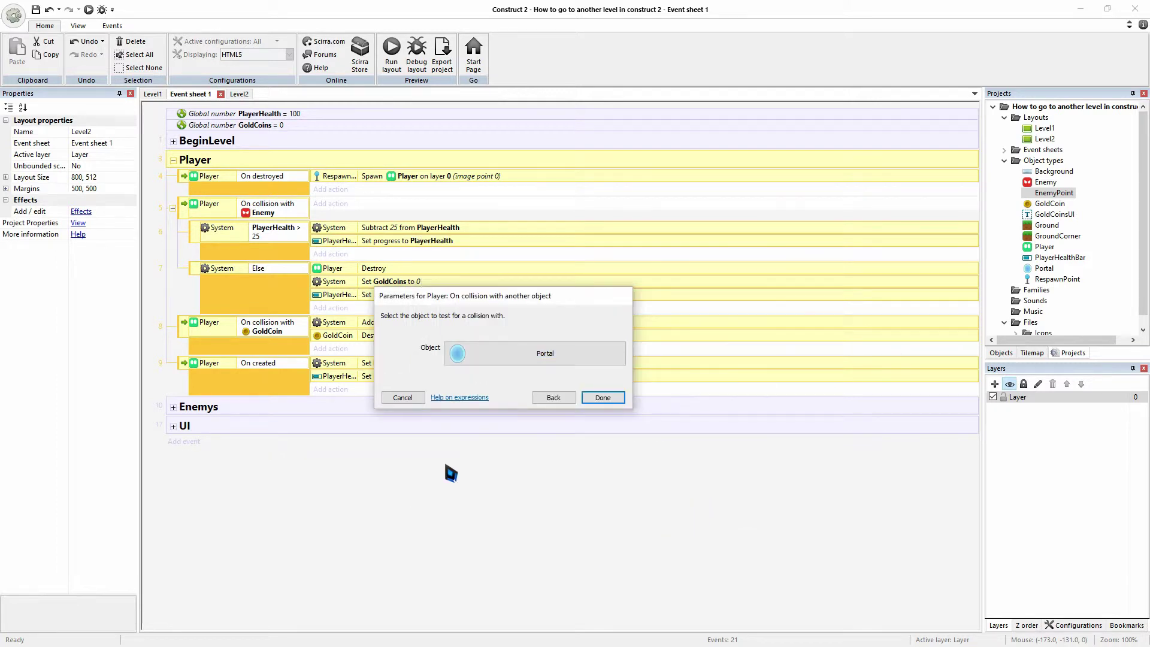
left_click(602, 397)
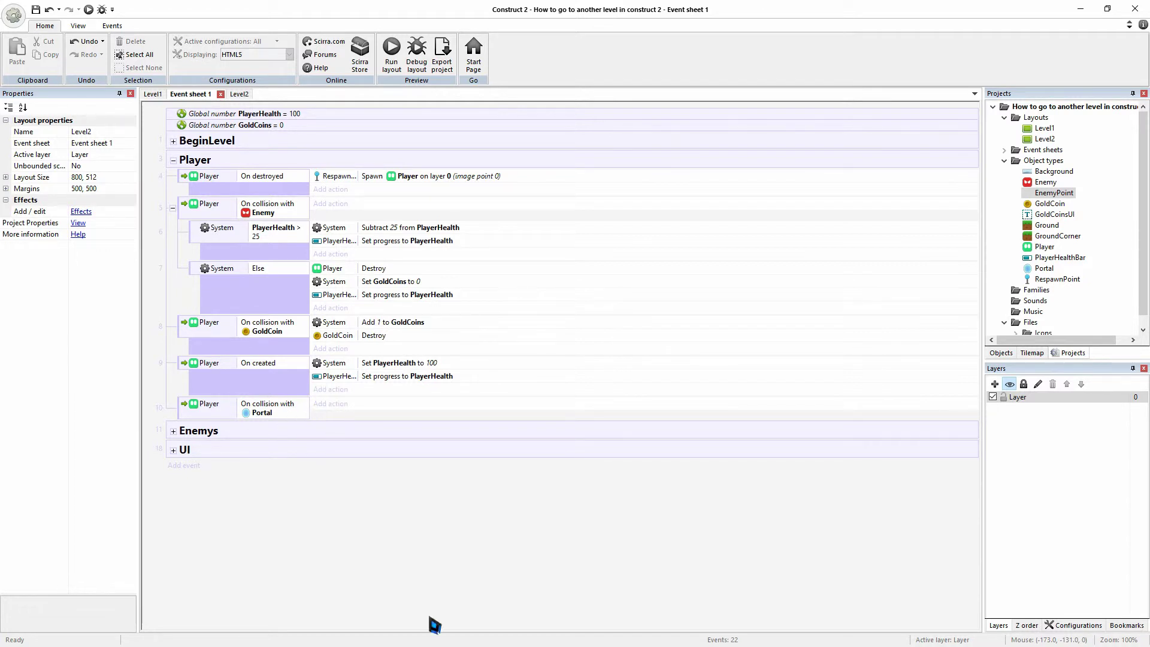
- Start a new action on the Portal collision event and choose System as its object
left_click(199, 413)
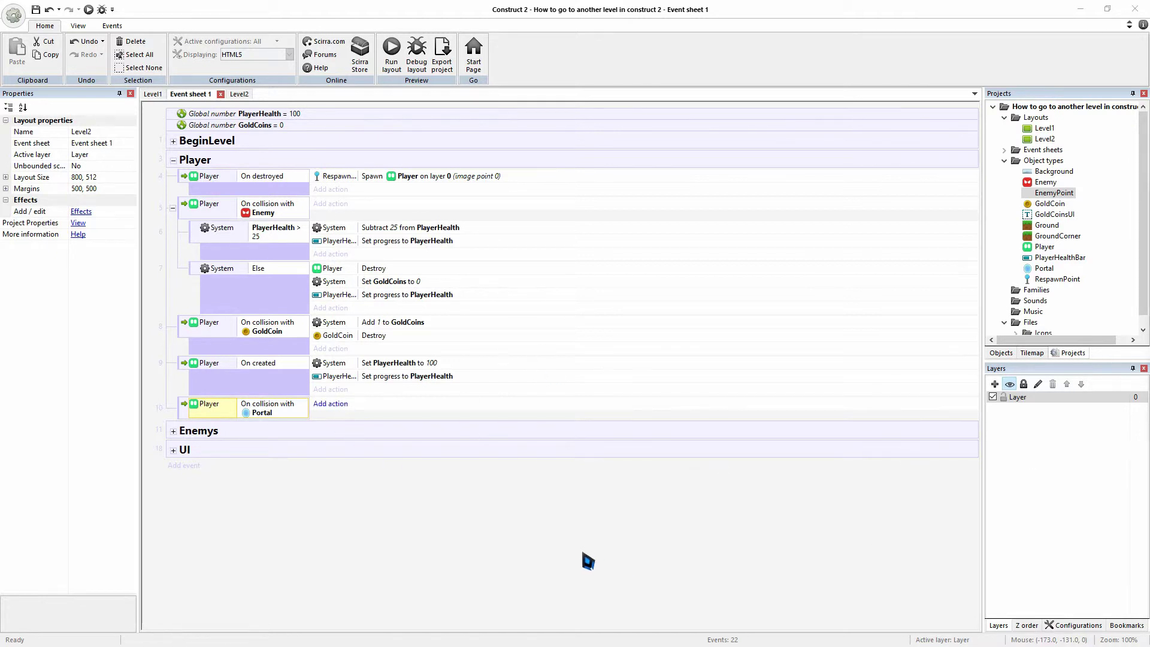
left_click(329, 403)
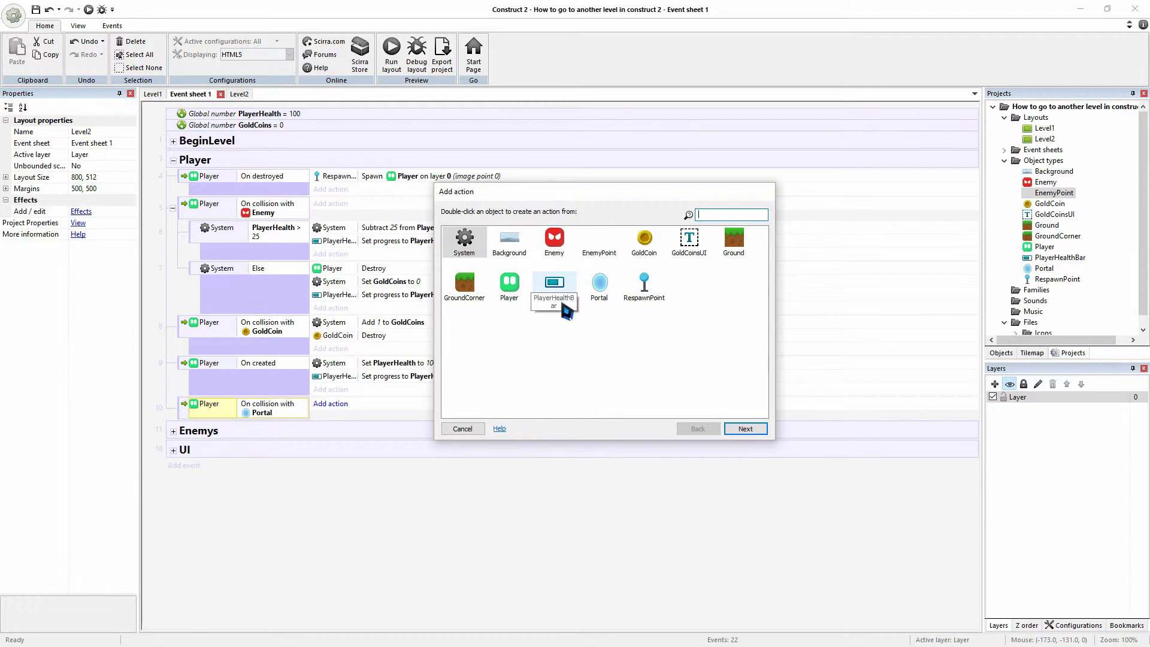
left_click(559, 345)
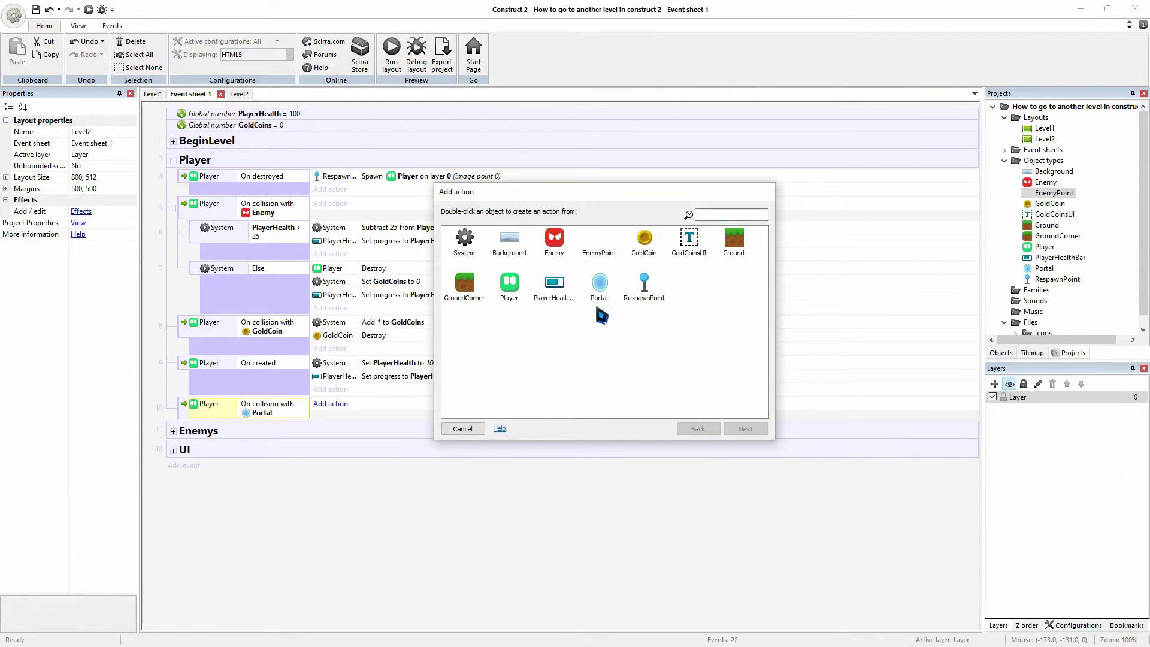
left_click(471, 256)
double_click(469, 254)
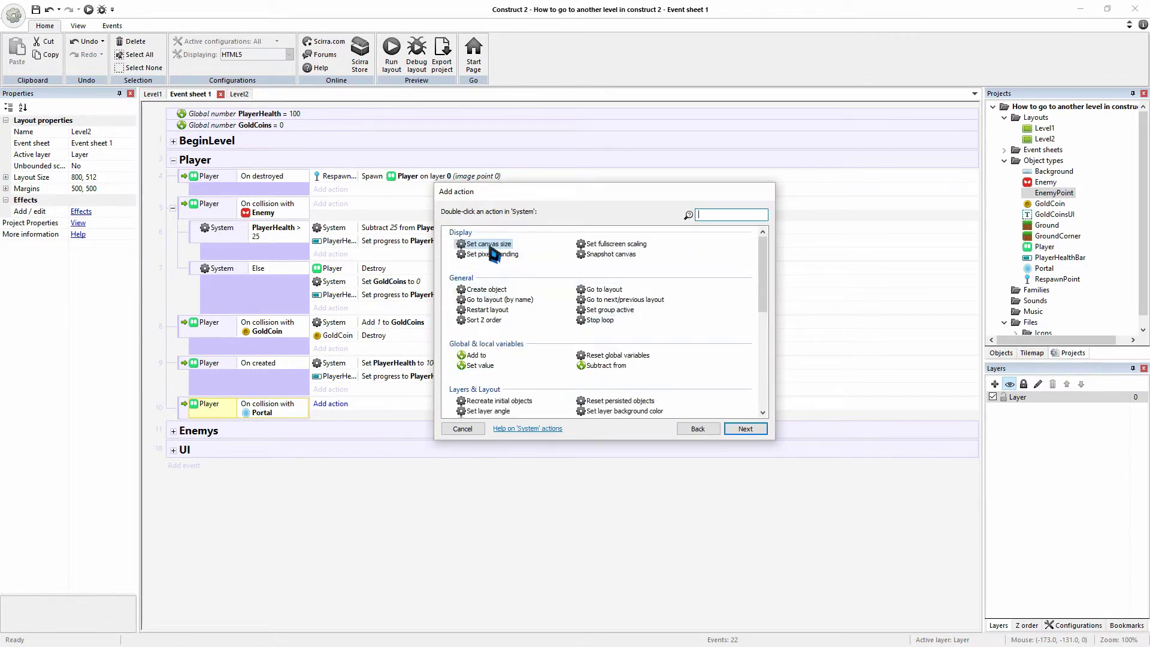
left_click(473, 289)
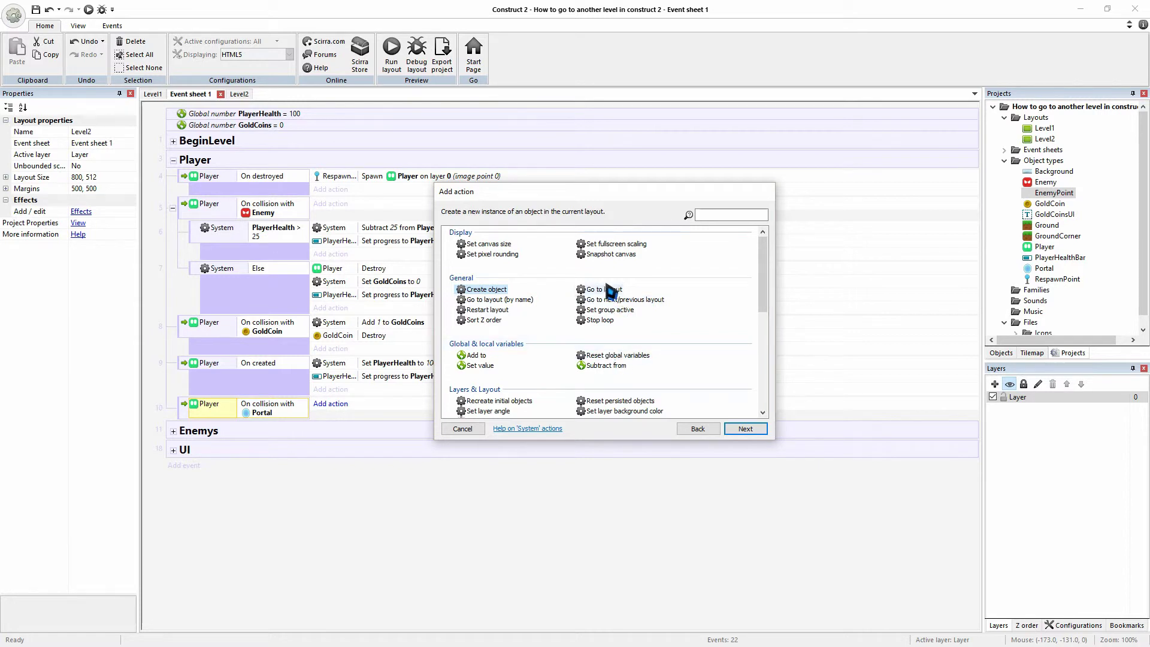
left_click(523, 302)
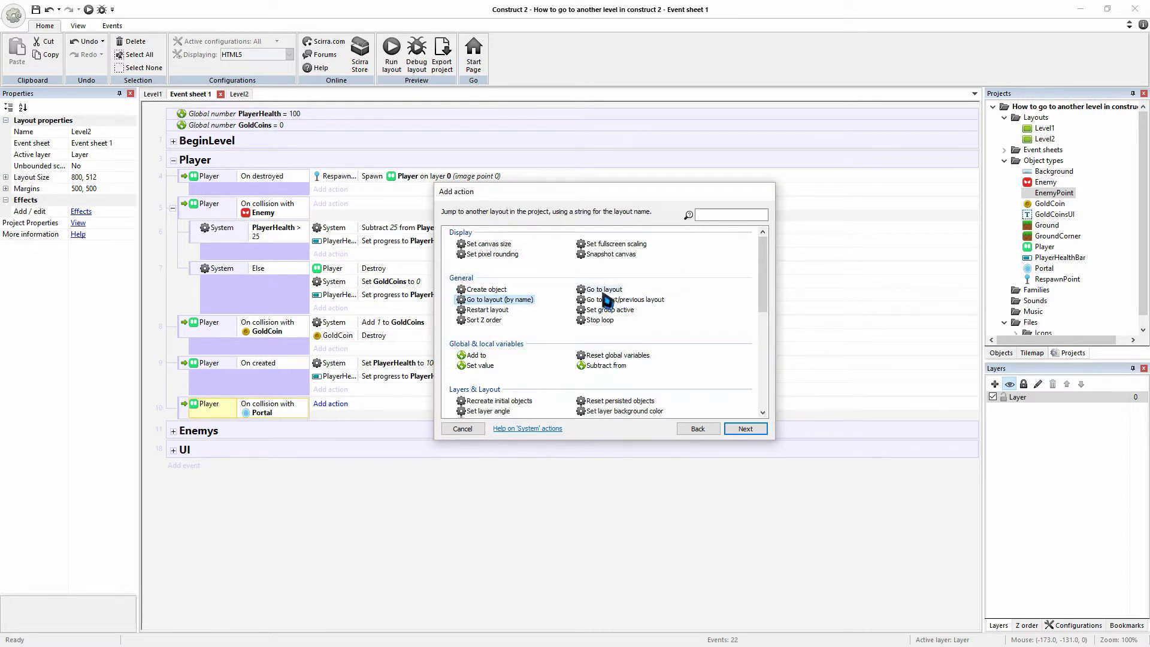
key("Up")
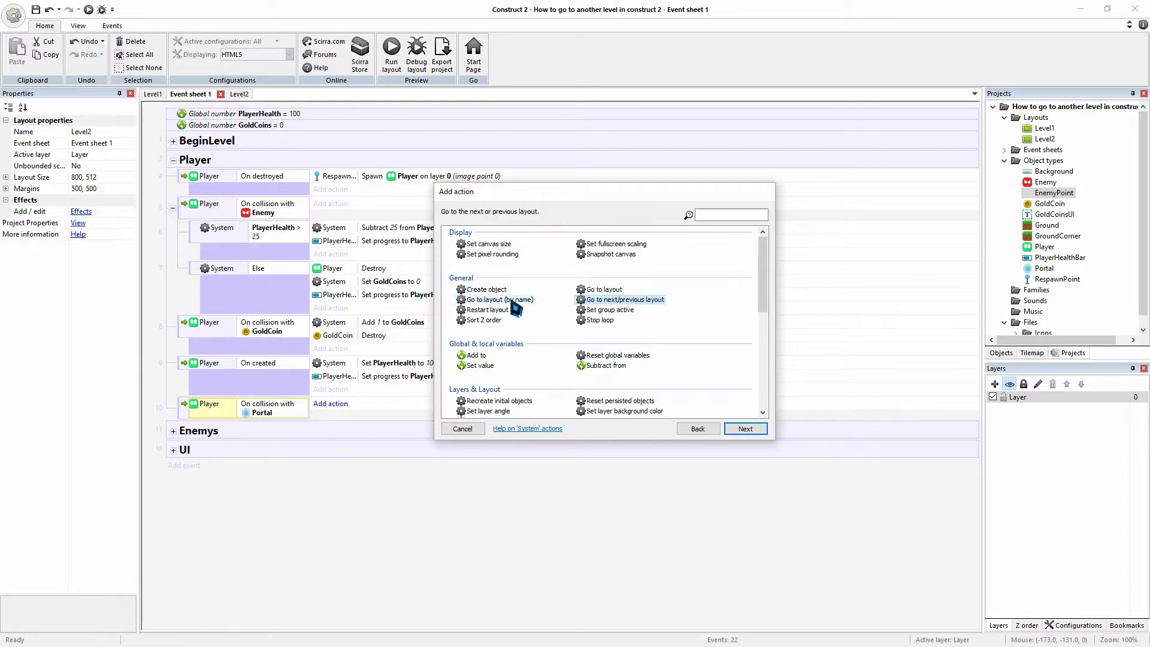
left_click(598, 291)
left_click(605, 300)
left_click(621, 292)
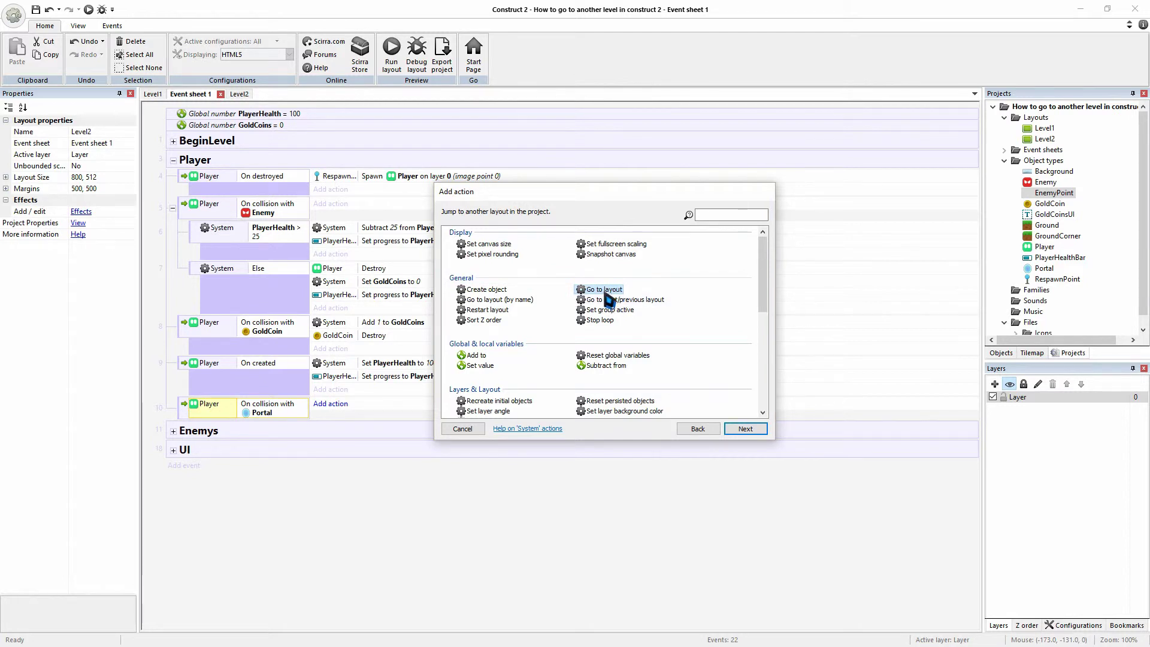
key("Escape")
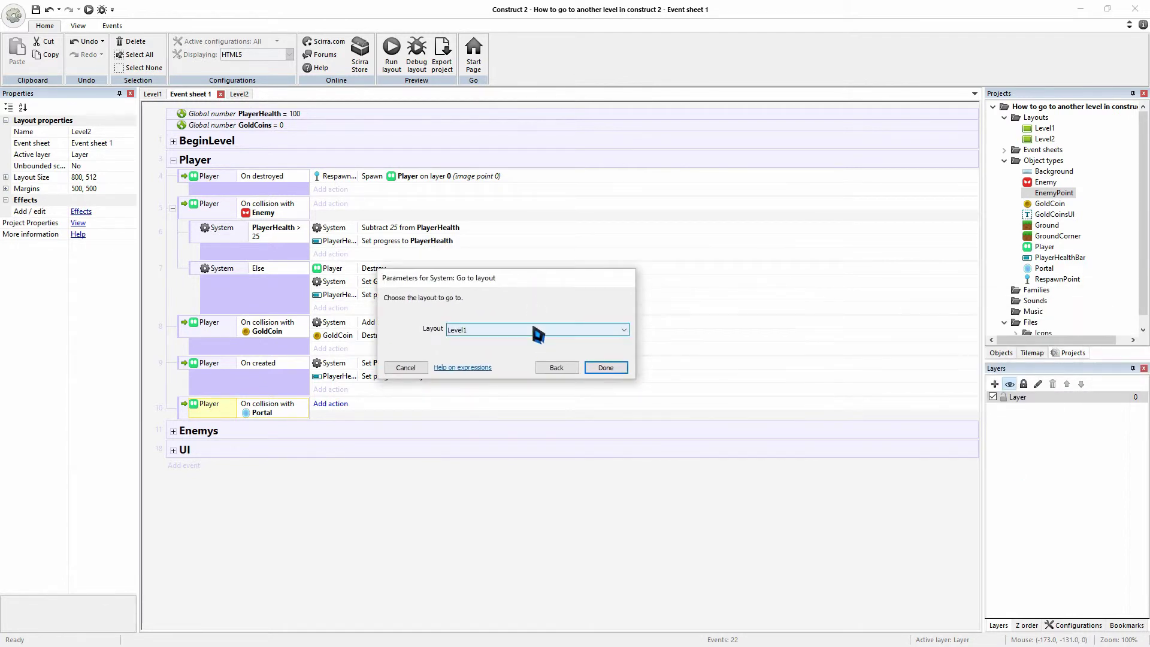
left_click(533, 329)
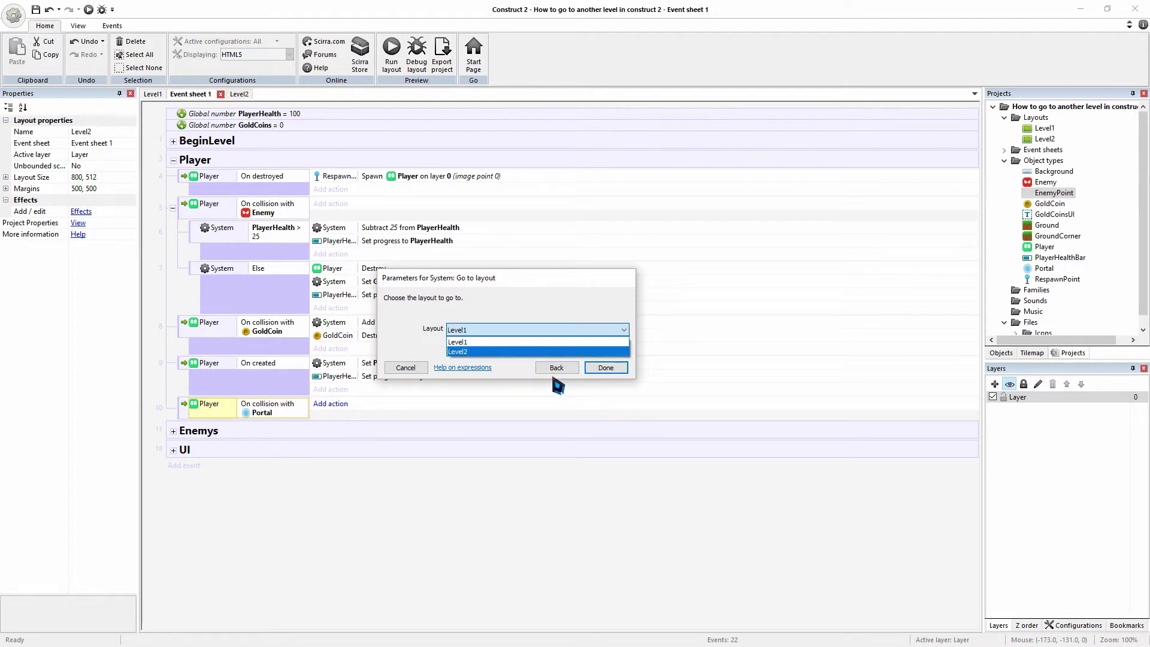
left_click(550, 370)
left_click(563, 367)
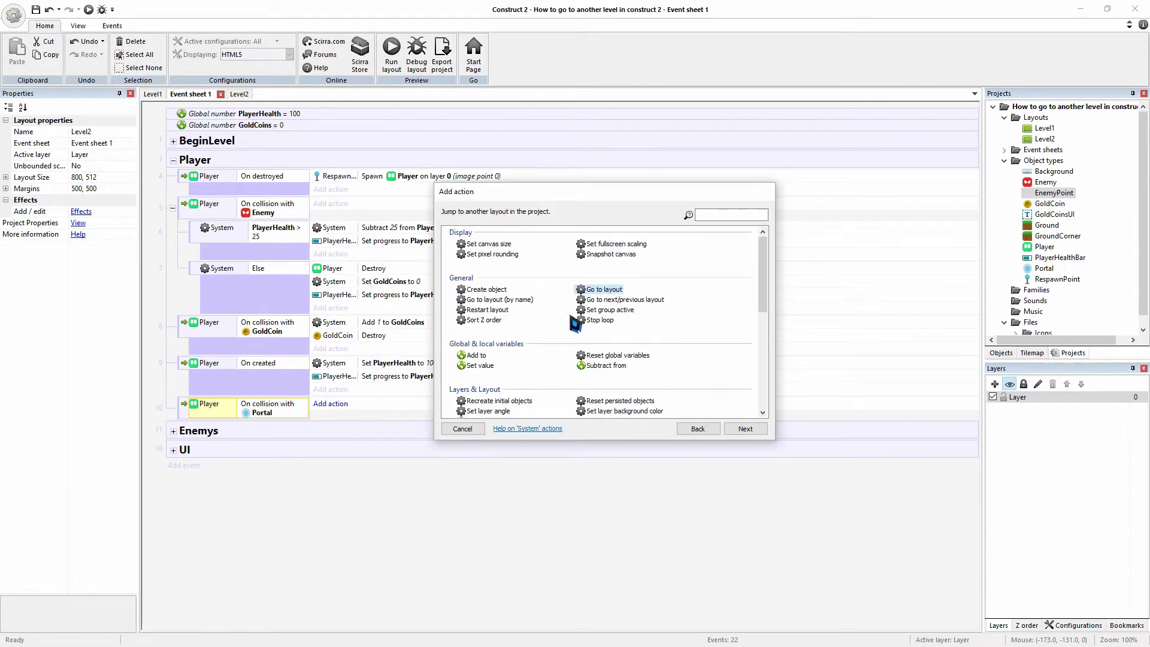
left_click(485, 301)
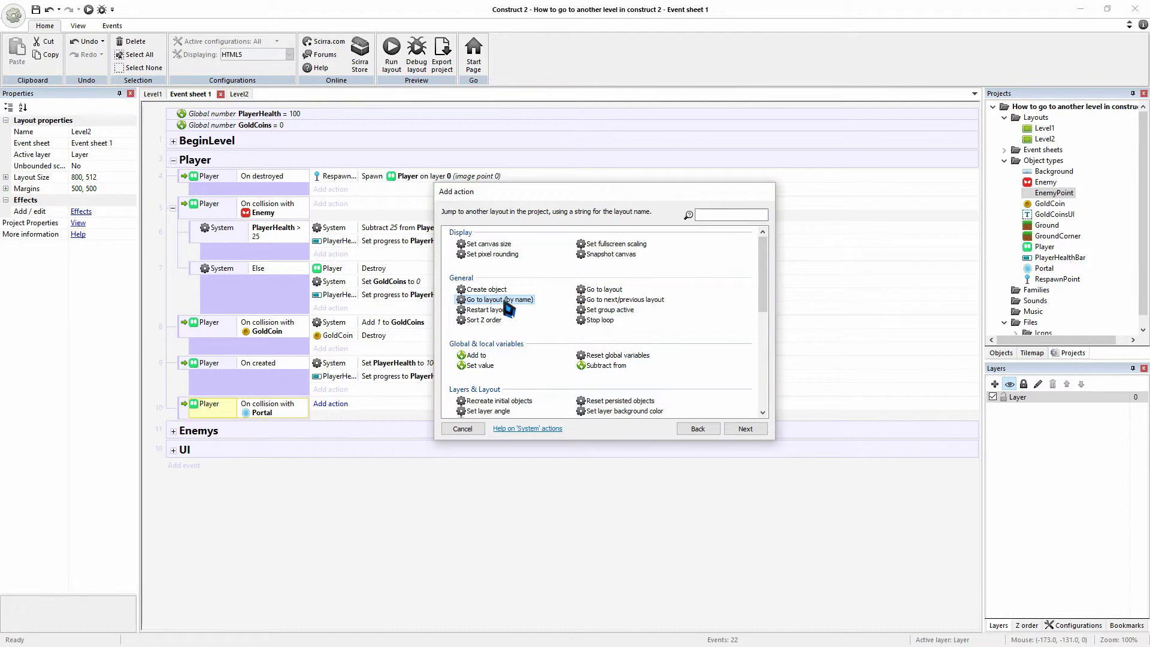
double_click(524, 303)
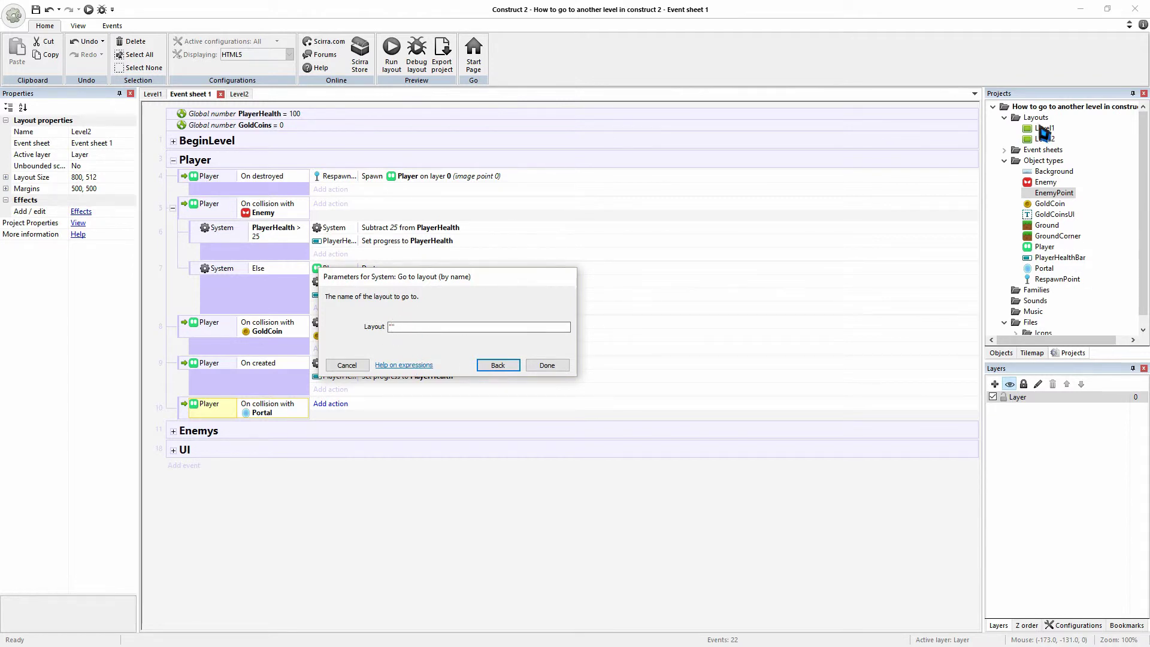
left_click(509, 367)
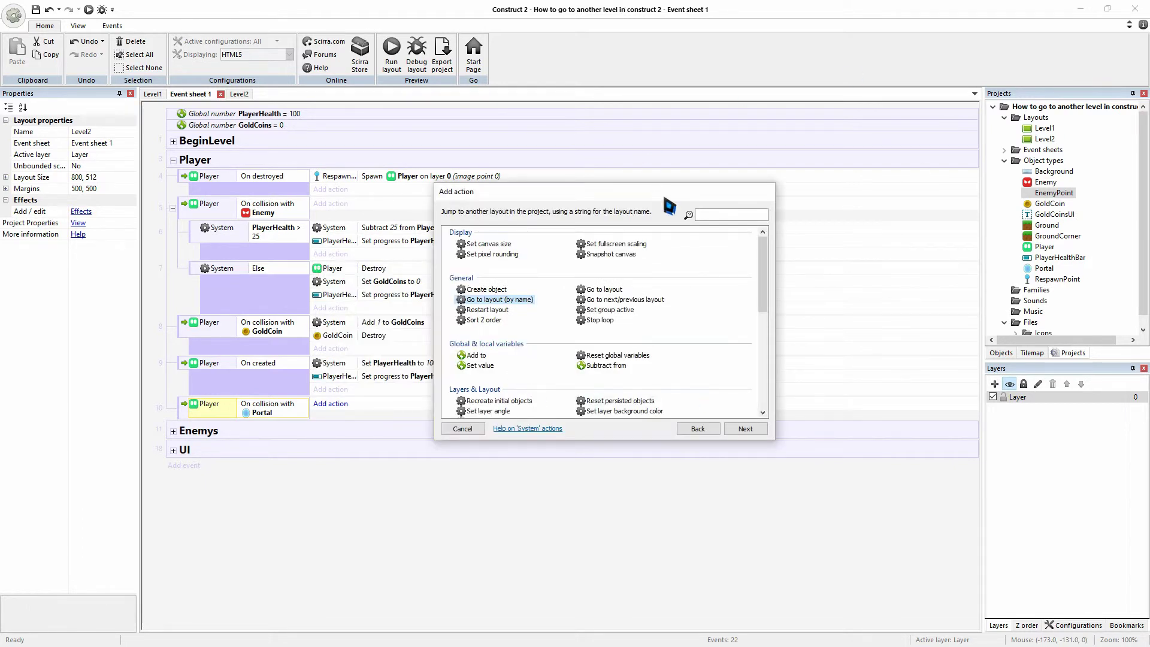
- Add System's 'Go to next/previous layout' action with Which set to next to event 10
left_click(607, 300)
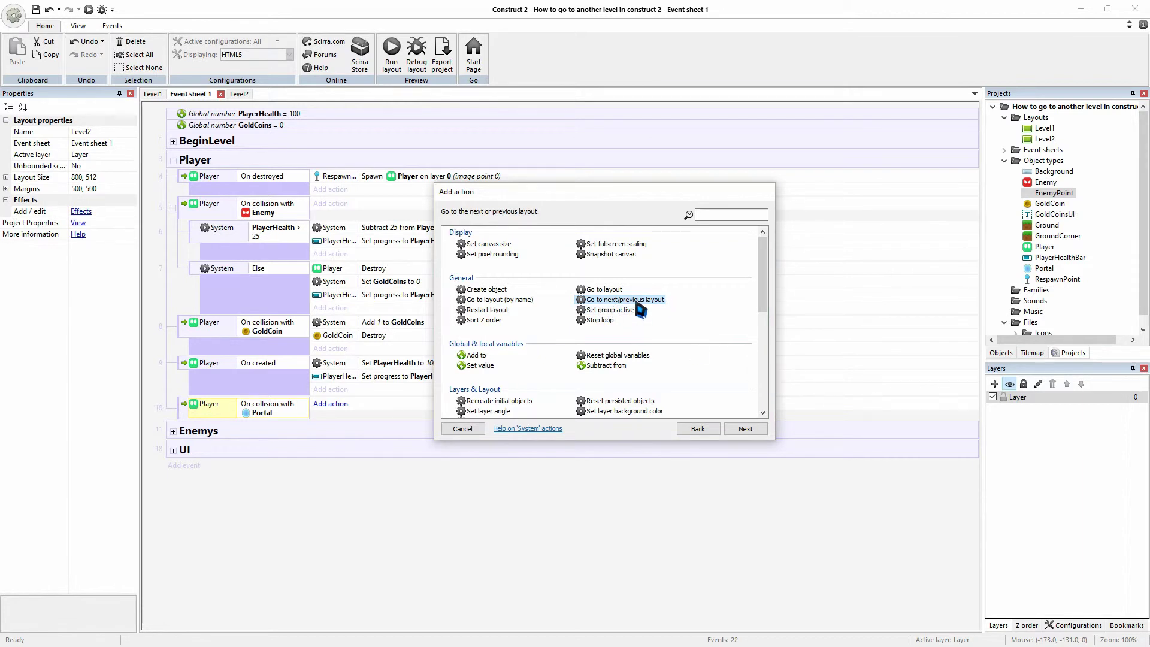
key("Return")
left_click_drag(996, 223, 547, 257)
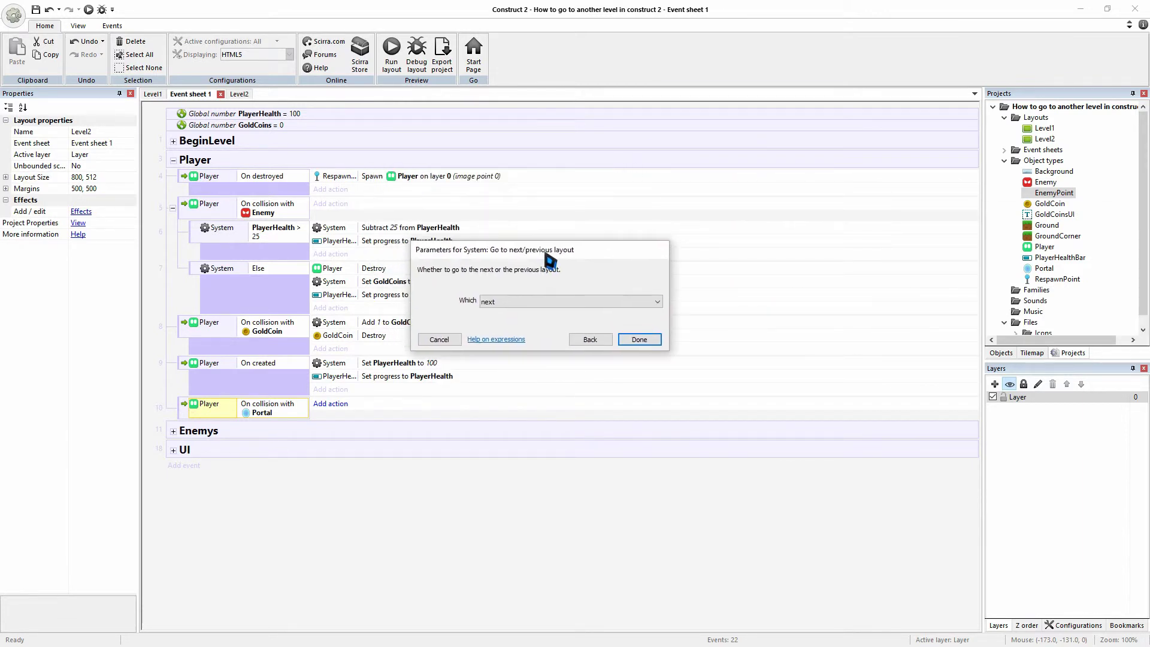
left_click(530, 303)
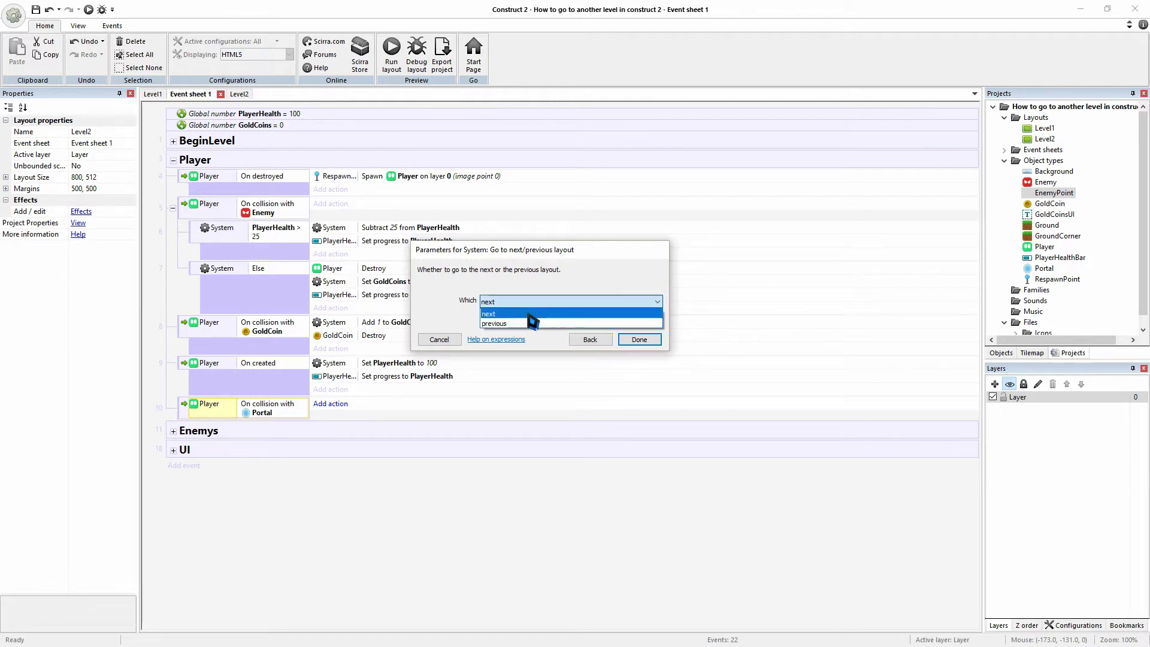
left_click(530, 312)
left_click_drag(551, 253, 547, 274)
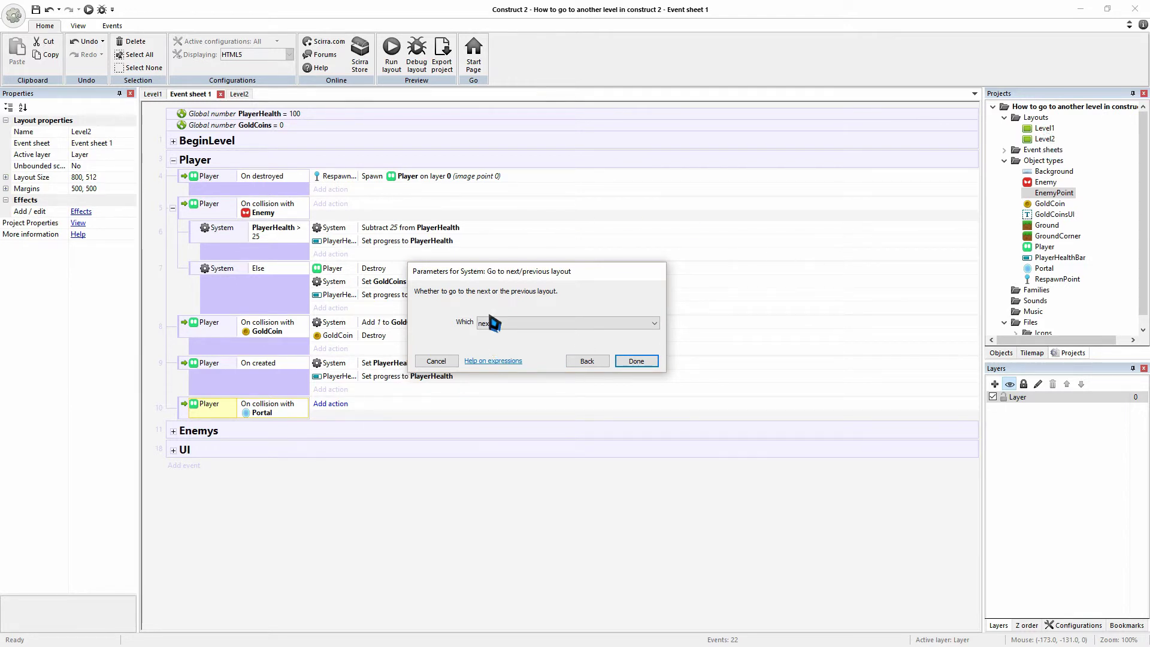
left_click(516, 326)
left_click(515, 348)
left_click(524, 323)
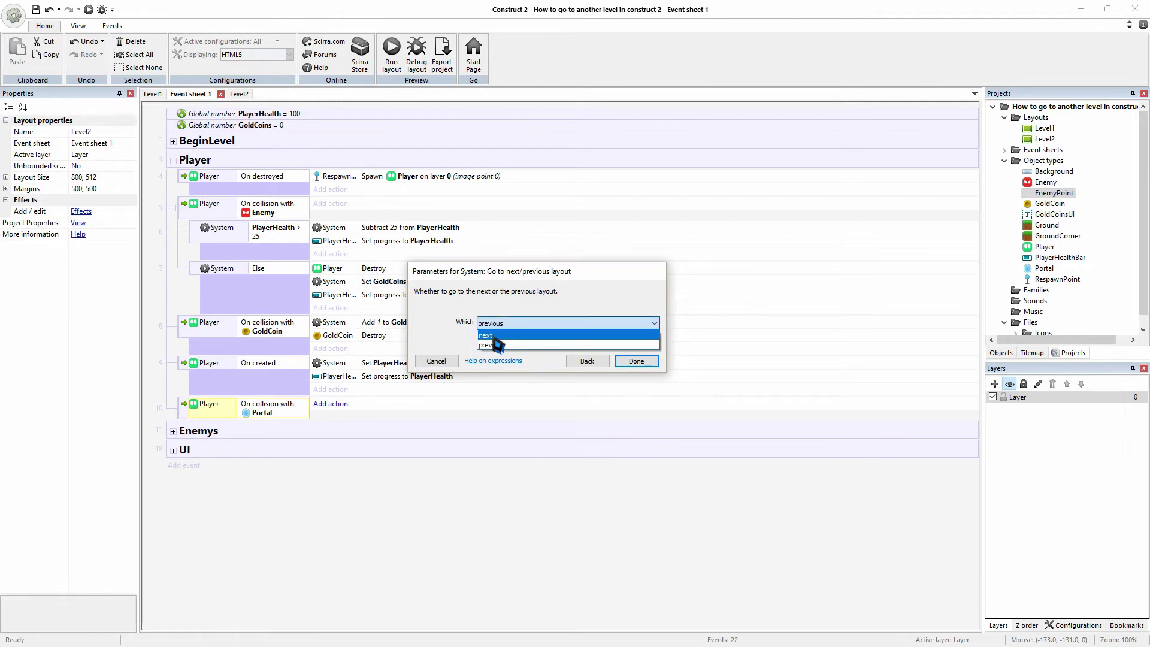
left_click(494, 336)
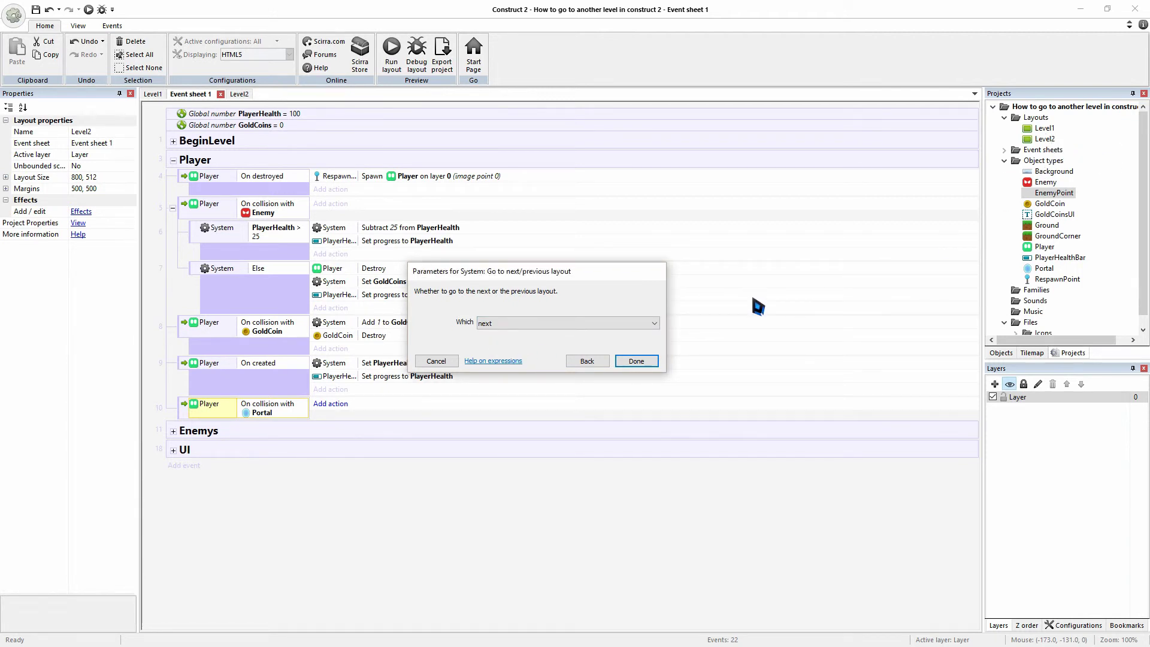
left_click(653, 363)
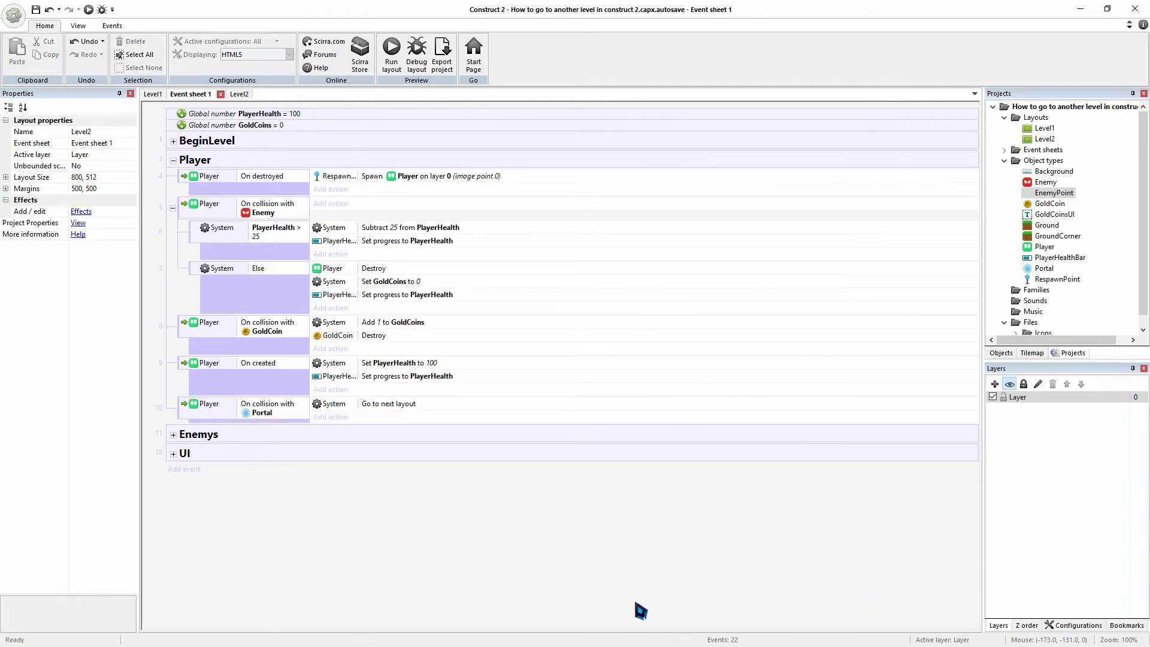
- Switch to the Level1 layout and run a browser preview of it
left_click(153, 94)
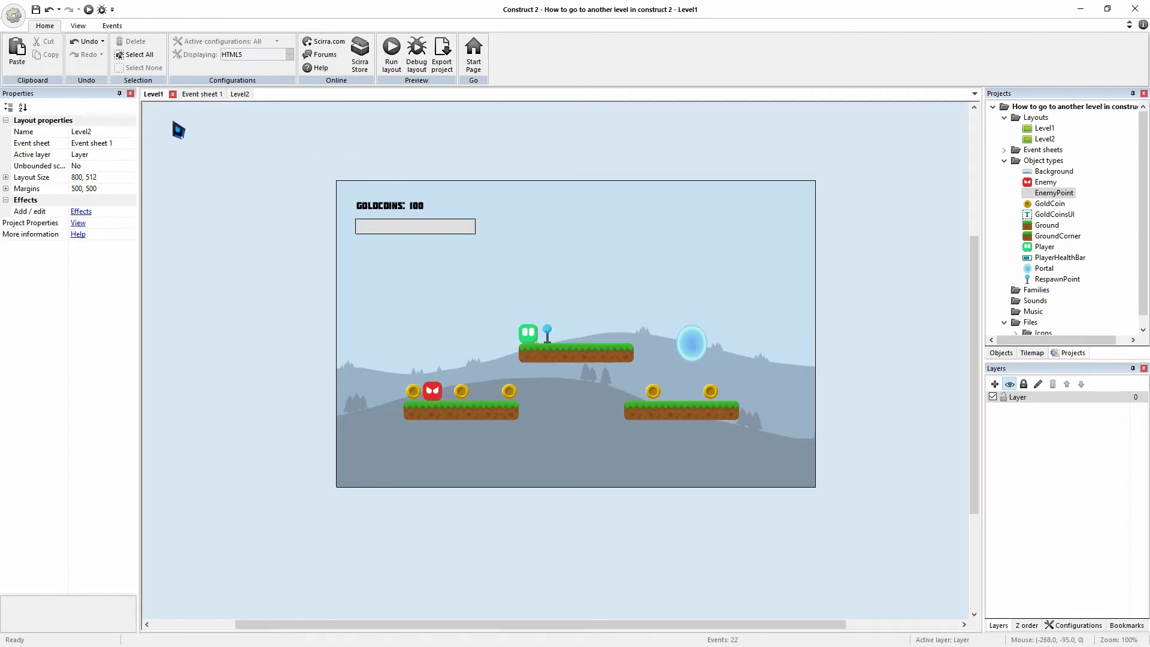
left_click(90, 10)
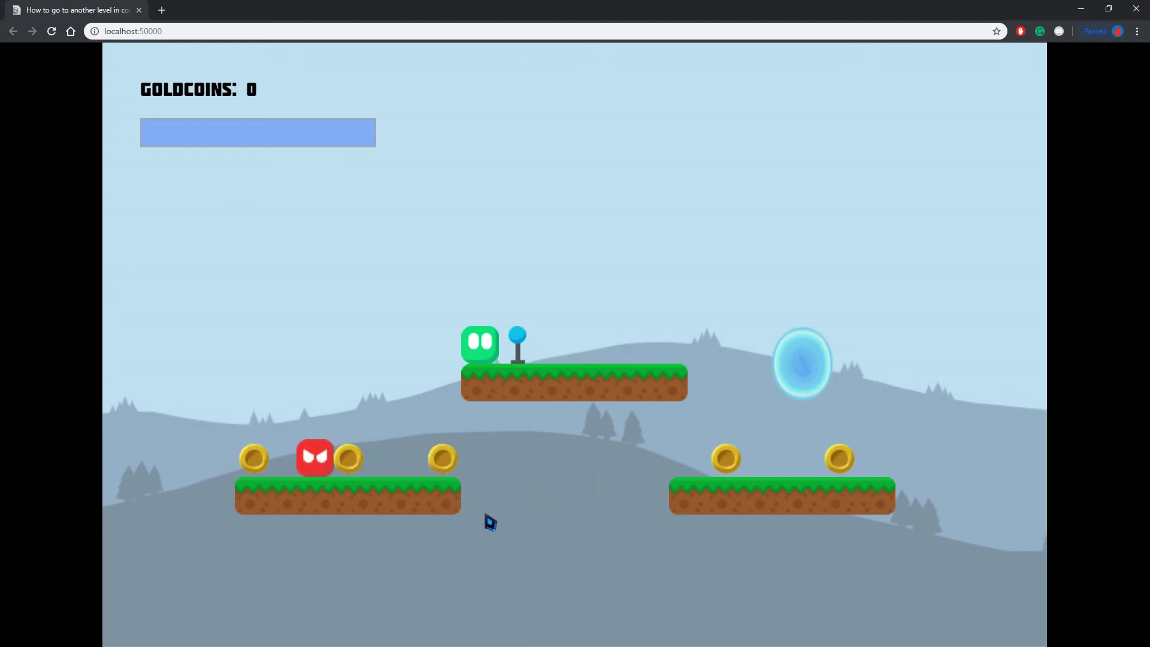
- Steer the player with arrow keys through Level1, collecting coins and entering the portal to reach Level2
key("Right")
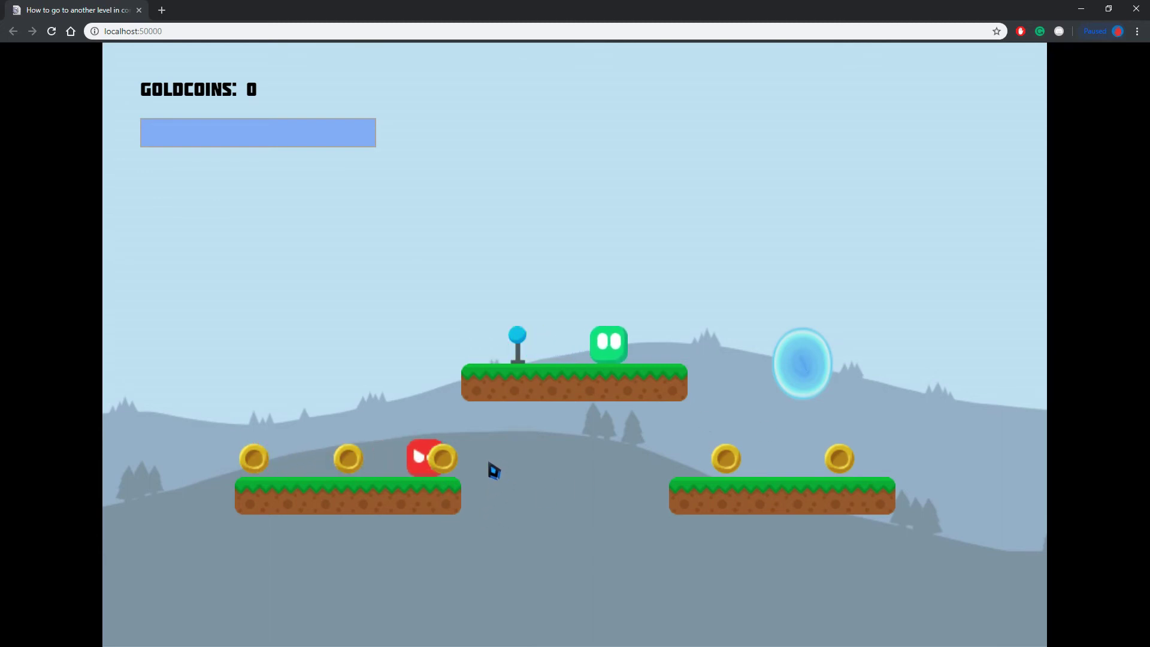
key("Right")
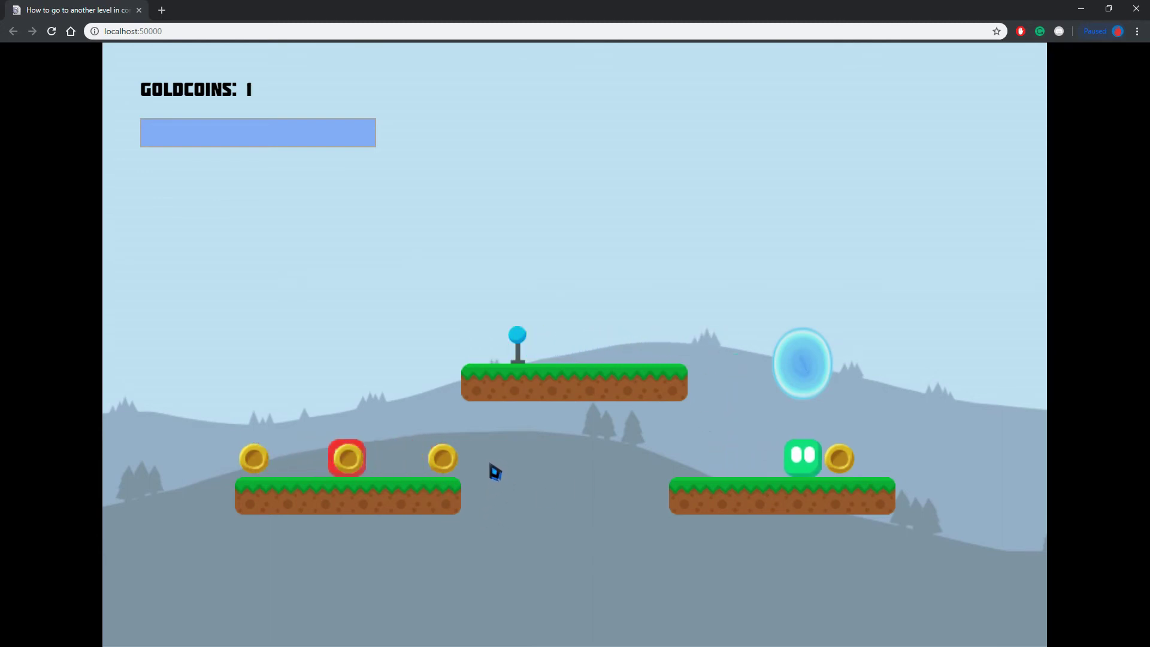
key("Up")
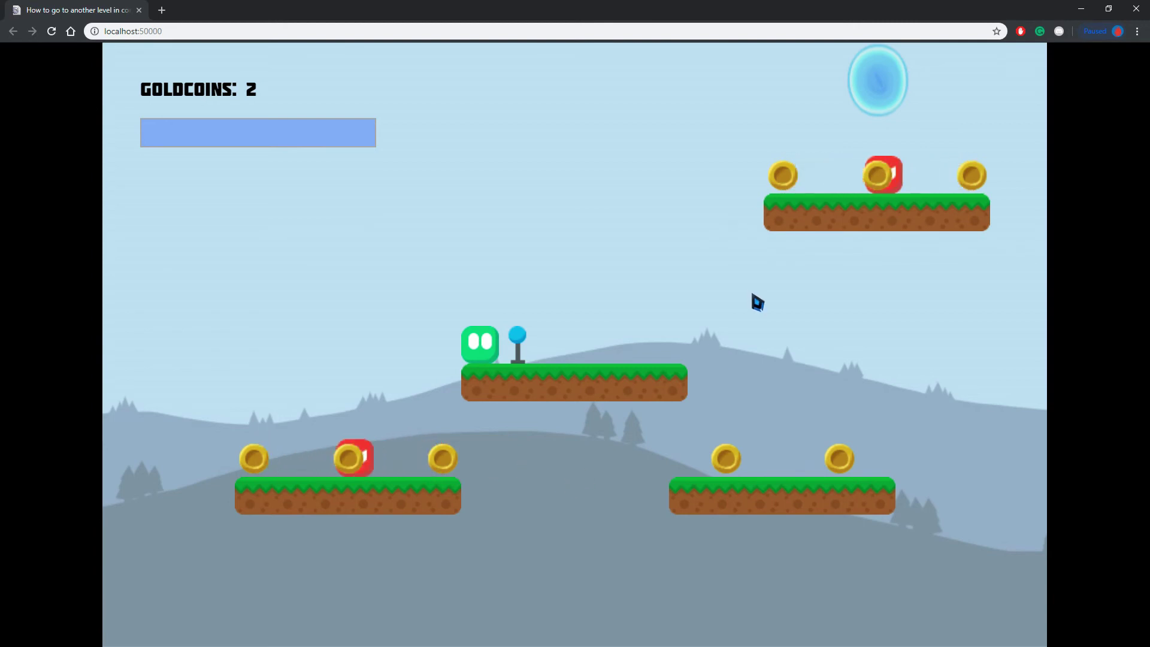
key("Right")
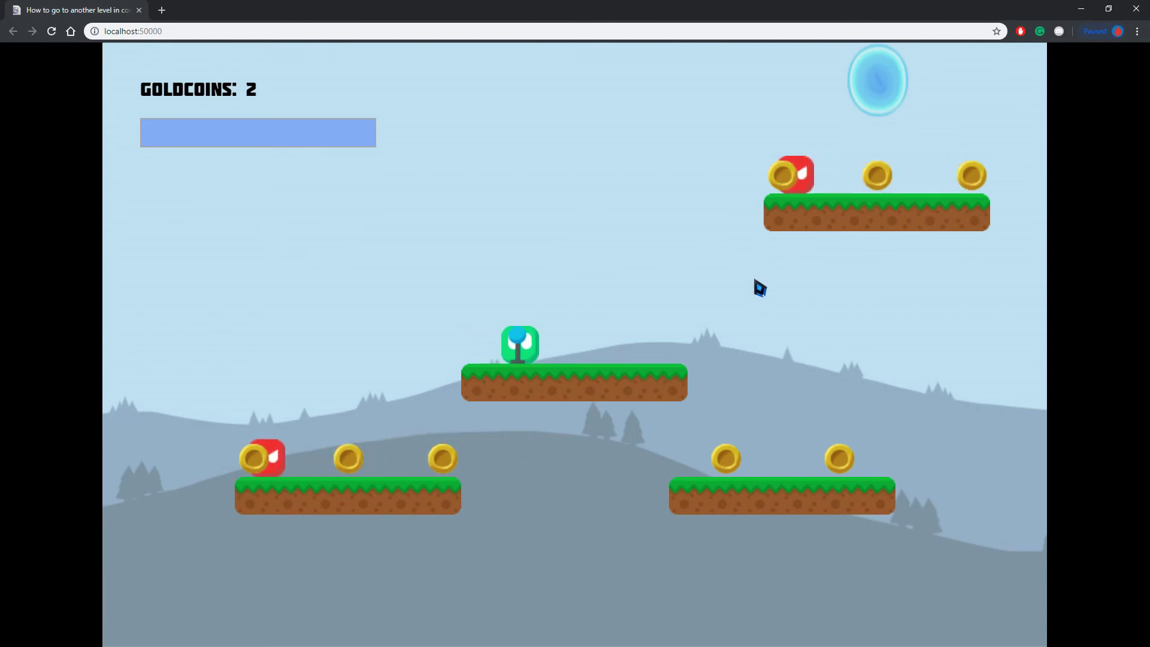
key("Up")
key("Right")
key("Up")
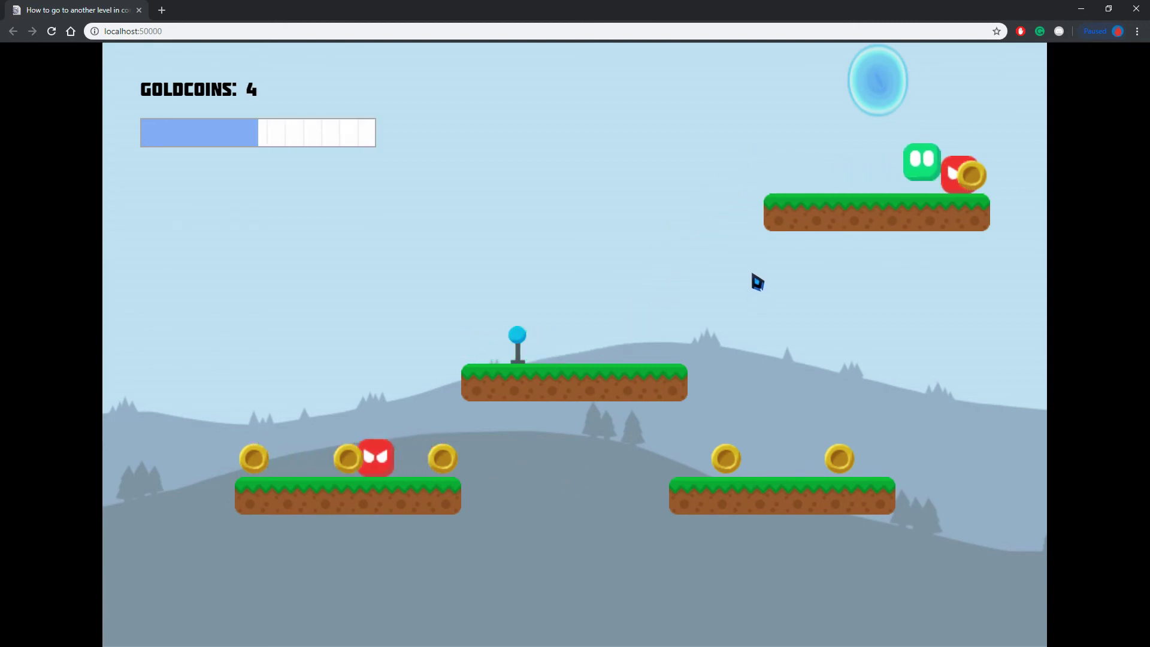
key("Left")
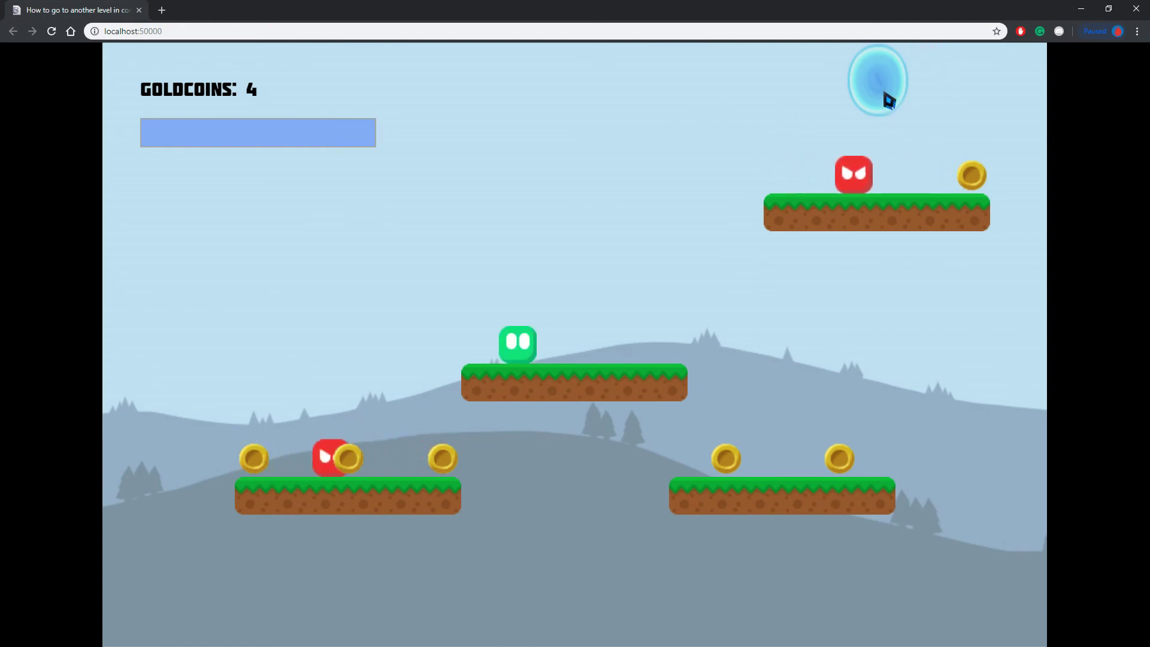
key("Right")
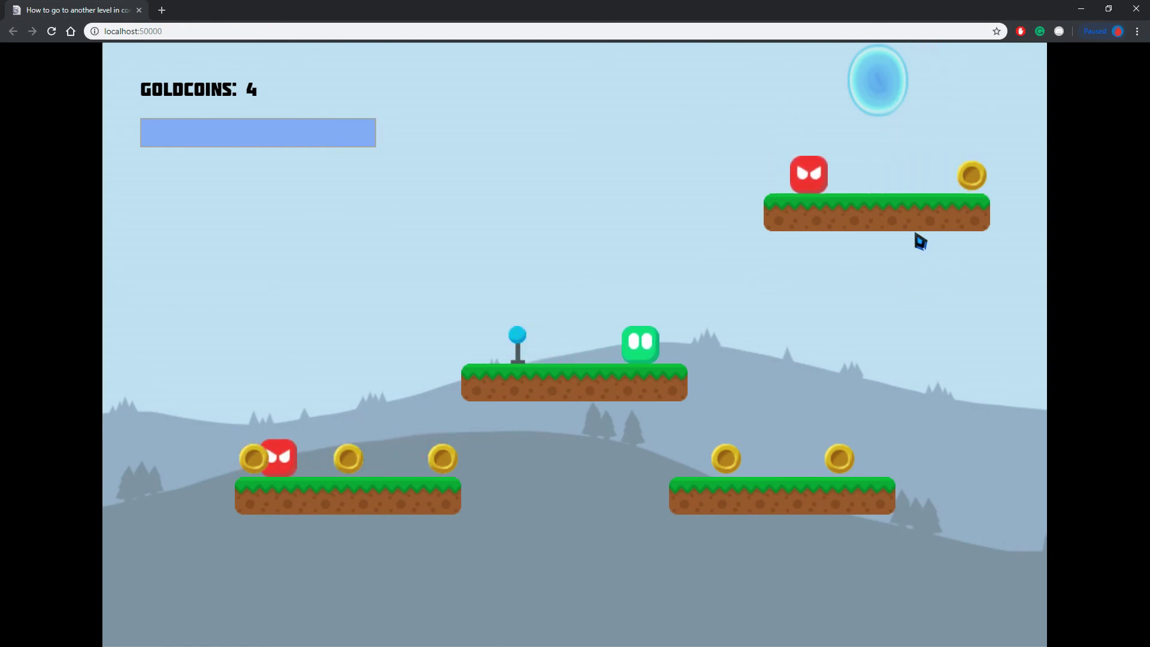